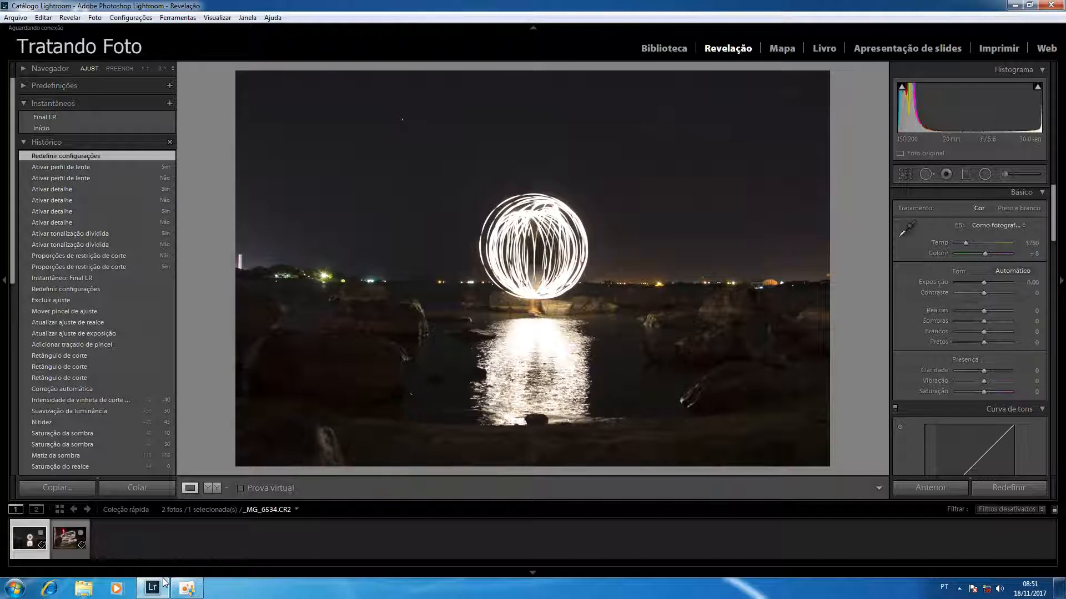
# Compare the two light-painting photos in the filmstrip, ending on _MG_6534.CR2
pyautogui.press('Right')
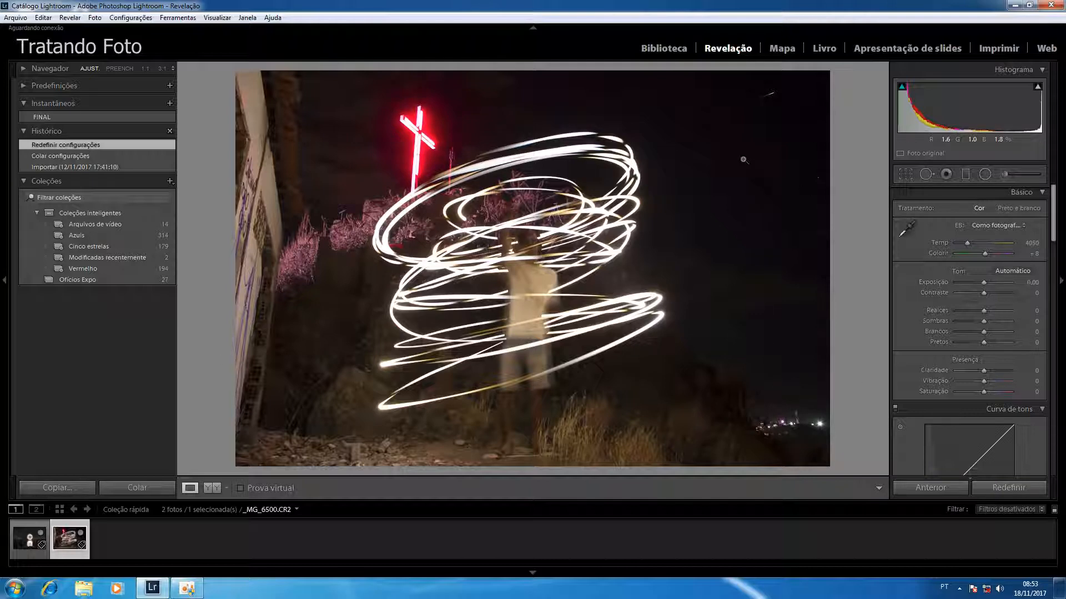
pyautogui.press('Left')
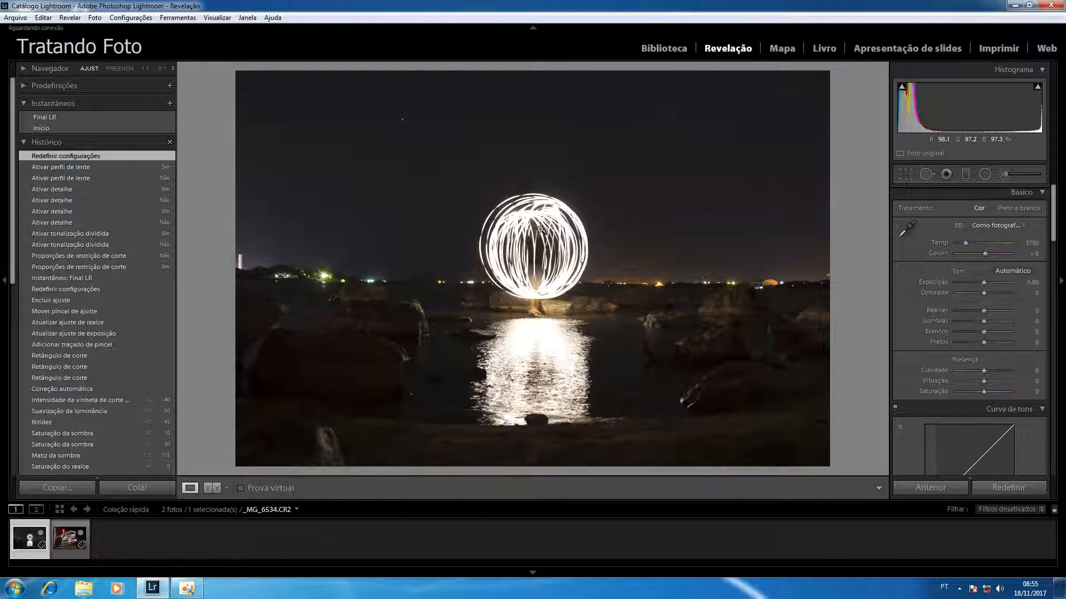
pyautogui.press('Right')
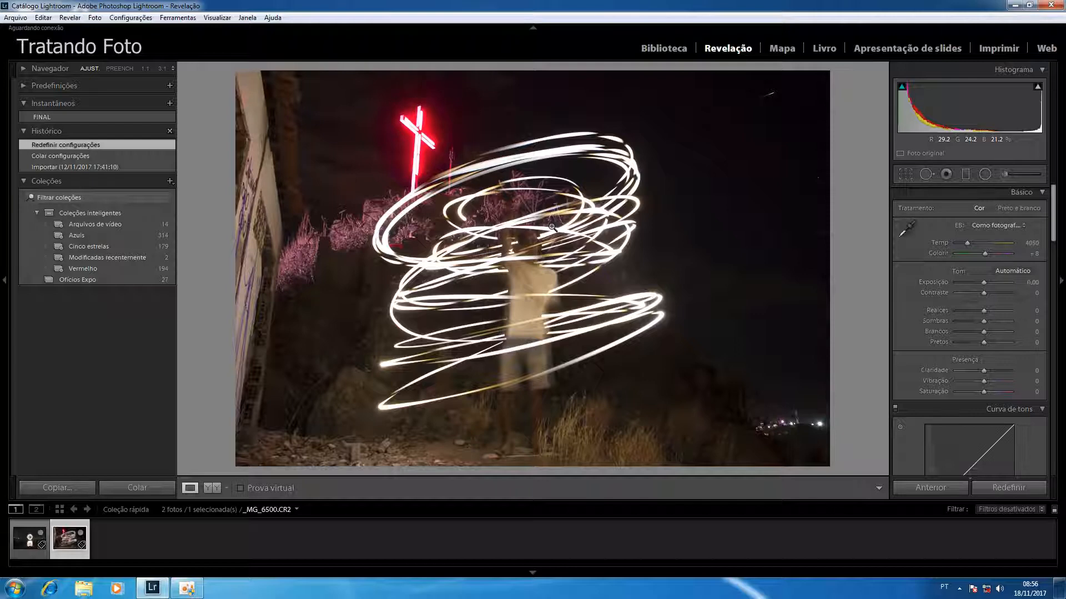
pyautogui.press('Left')
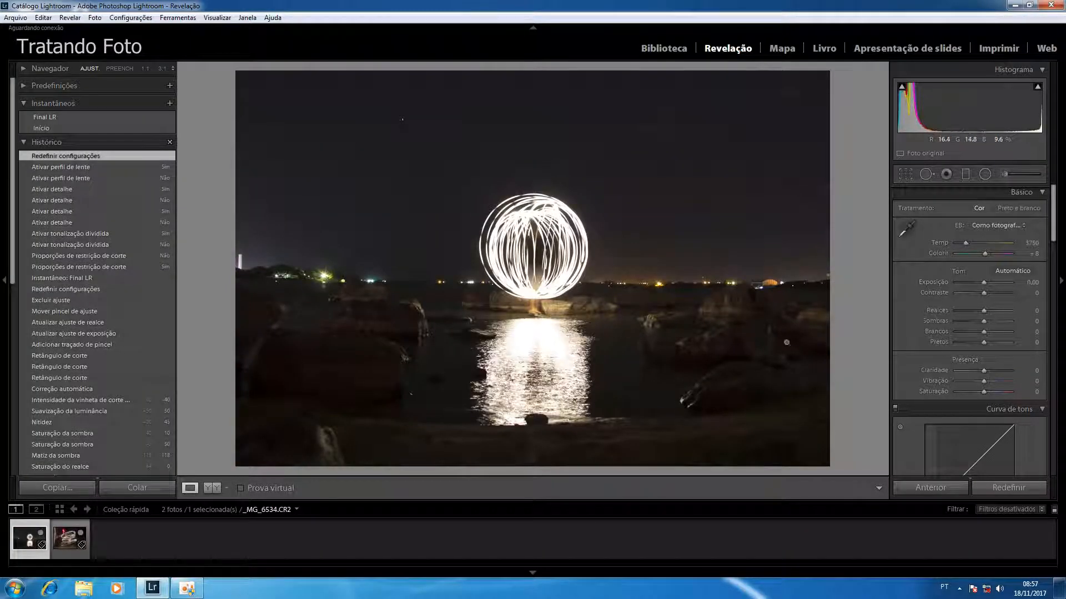
# Overlay the shooting information on the photo, cycling it to the exposure settings and lens model
pyautogui.click(1056, 268)
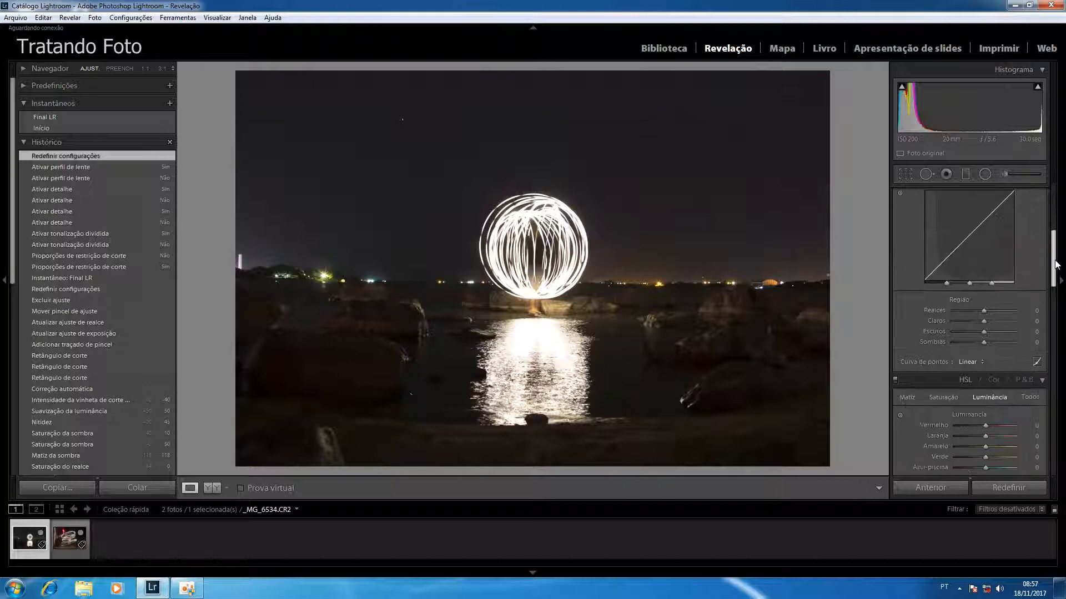
pyautogui.click(1055, 304)
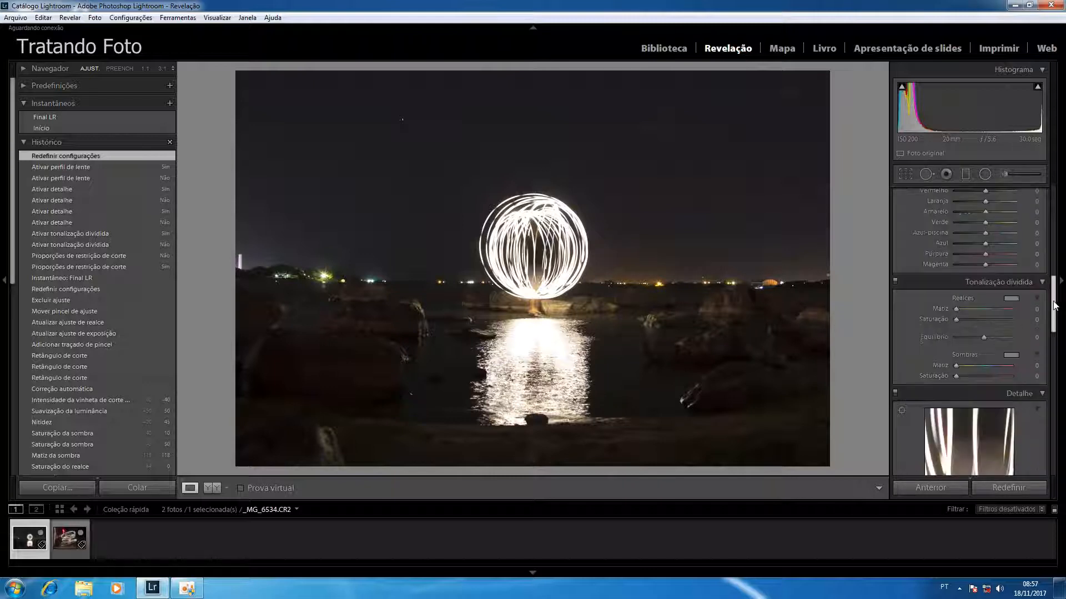
pyautogui.click(1054, 343)
pyautogui.scroll(-3, 1054, 343)
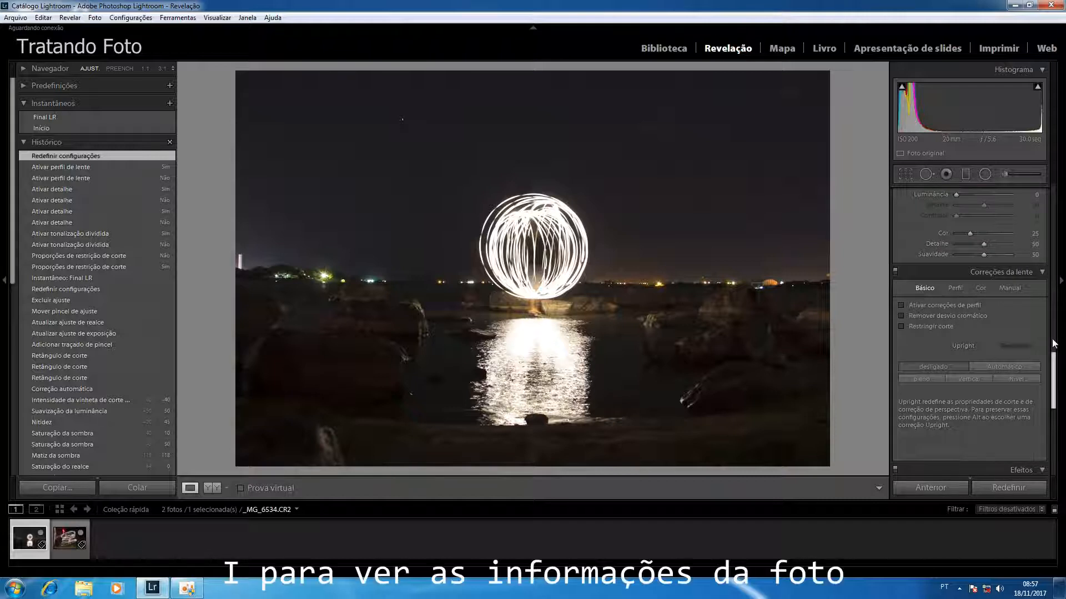
pyautogui.press('i')
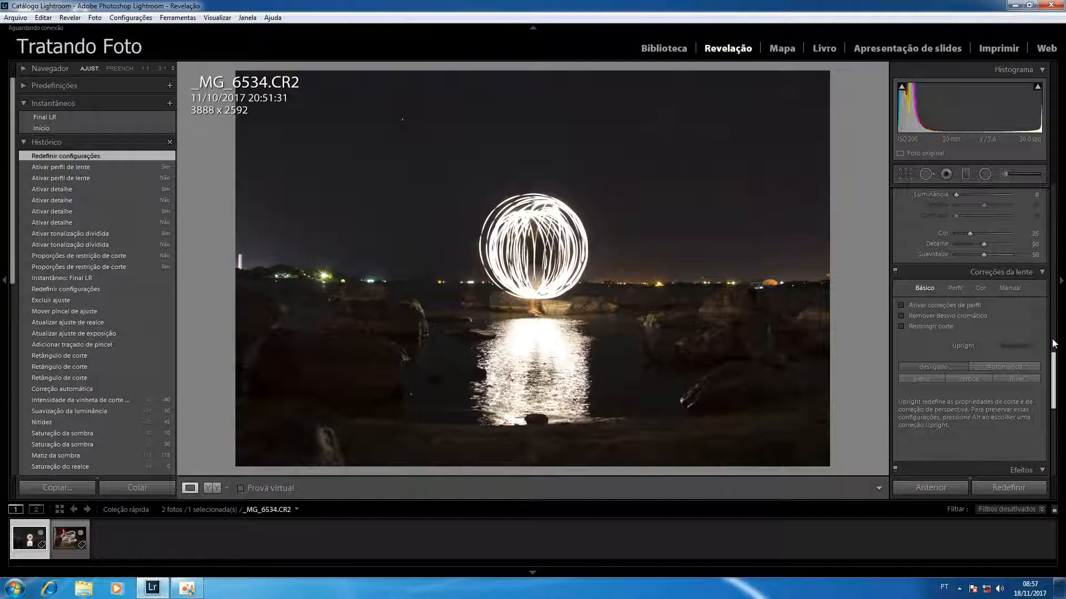
pyautogui.press('i')
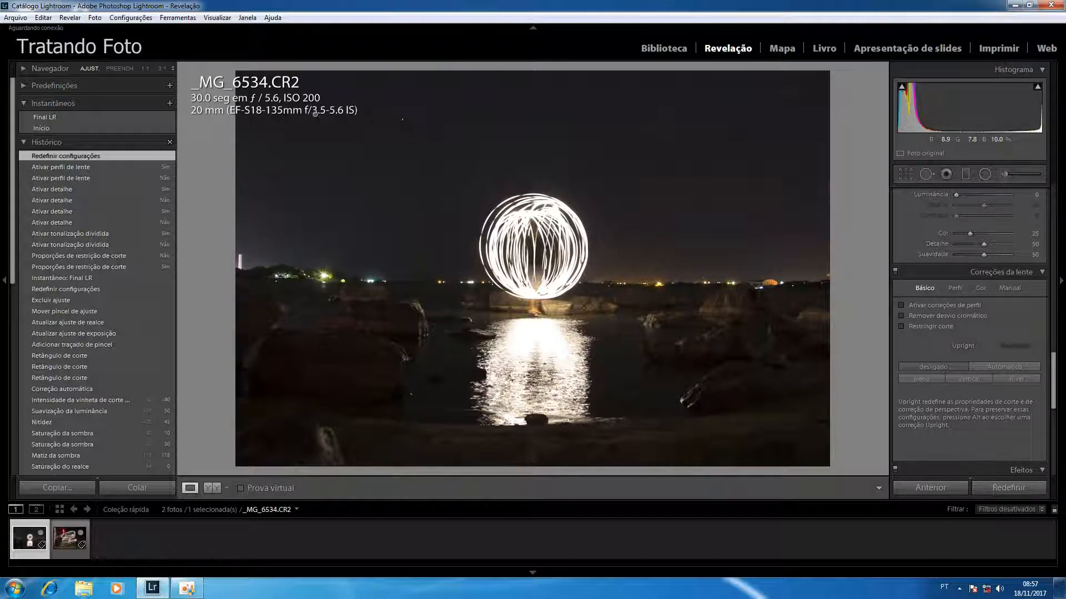
# Enable the lens profile corrections and chromatic aberration removal for the photo
pyautogui.click(900, 305)
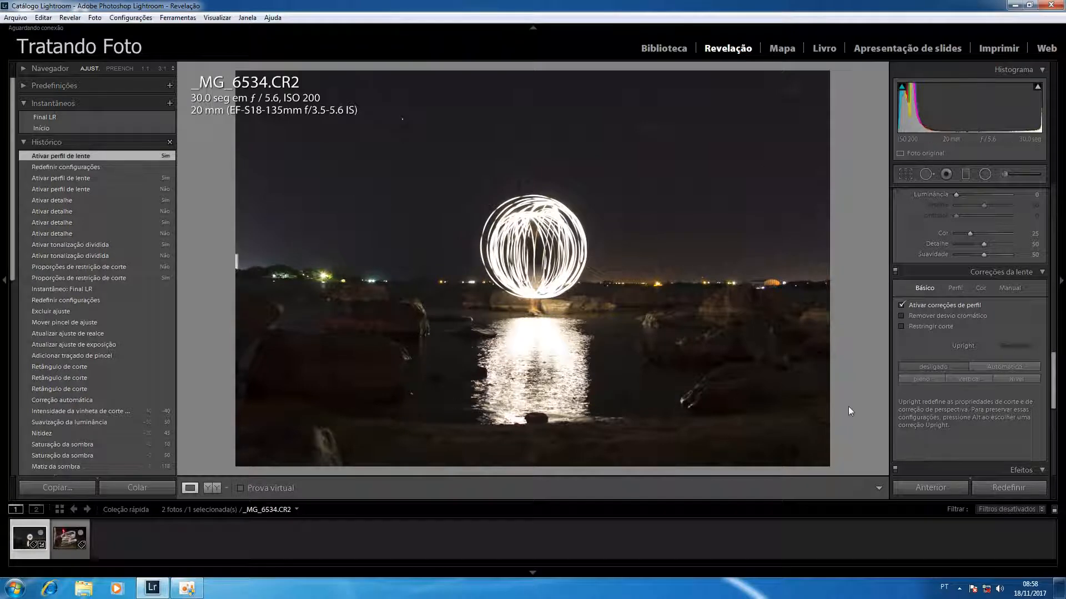
pyautogui.click(901, 307)
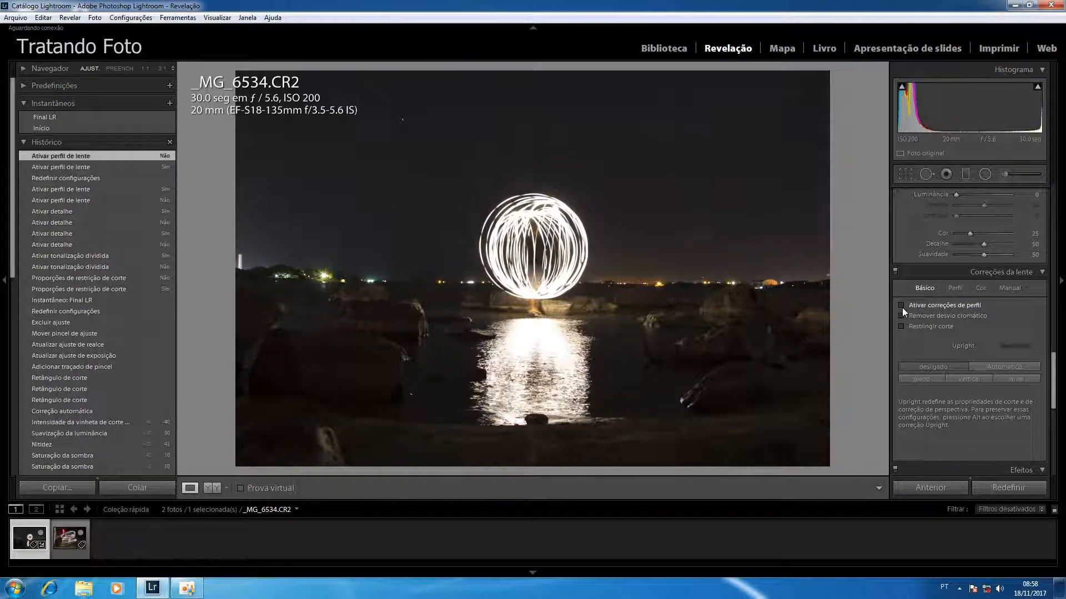
pyautogui.click(902, 307)
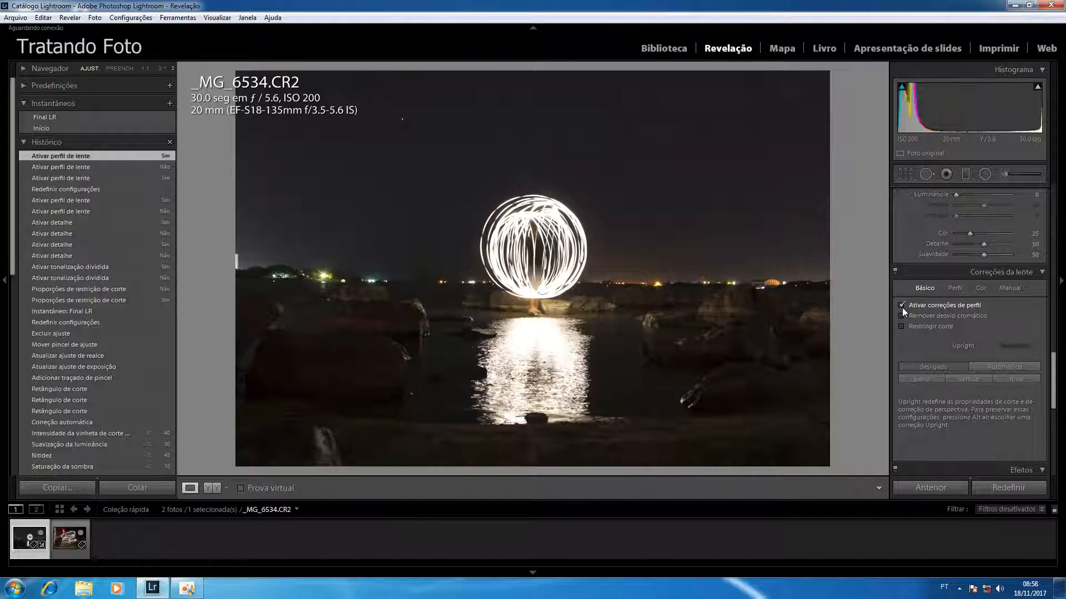
pyautogui.click(901, 316)
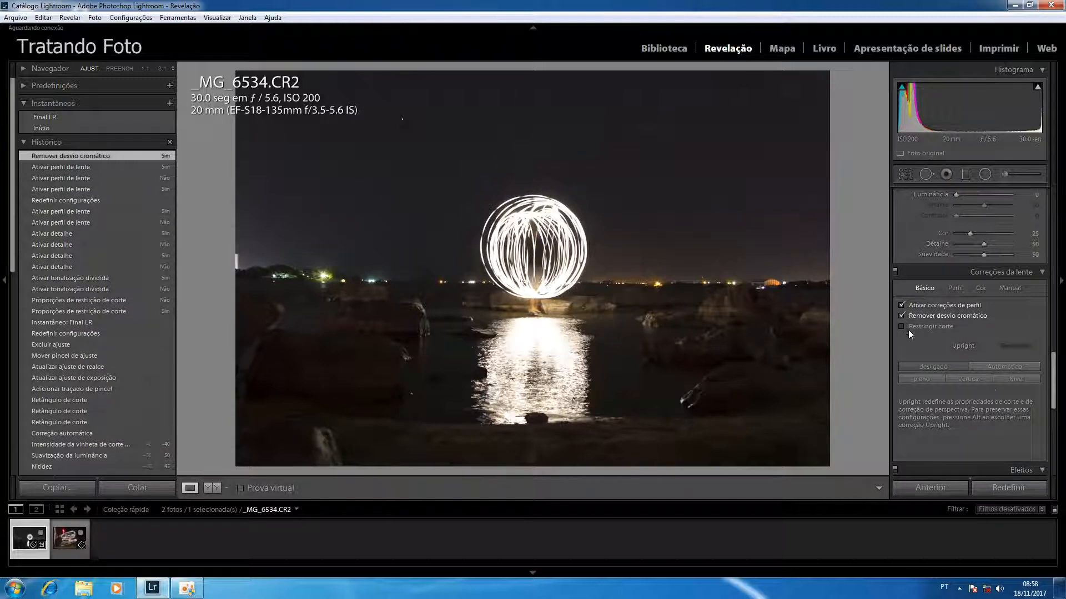
# Crop the photo to a 16 x 10 aspect ratio
pyautogui.moveTo(1053, 355); pyautogui.dragTo(1051, 186)
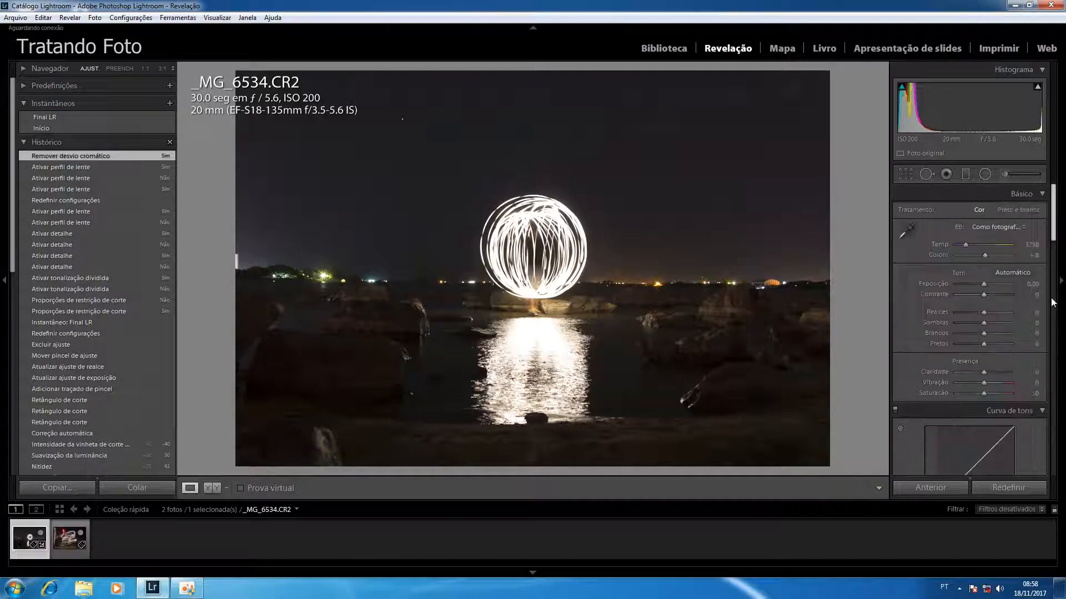
pyautogui.click(905, 173)
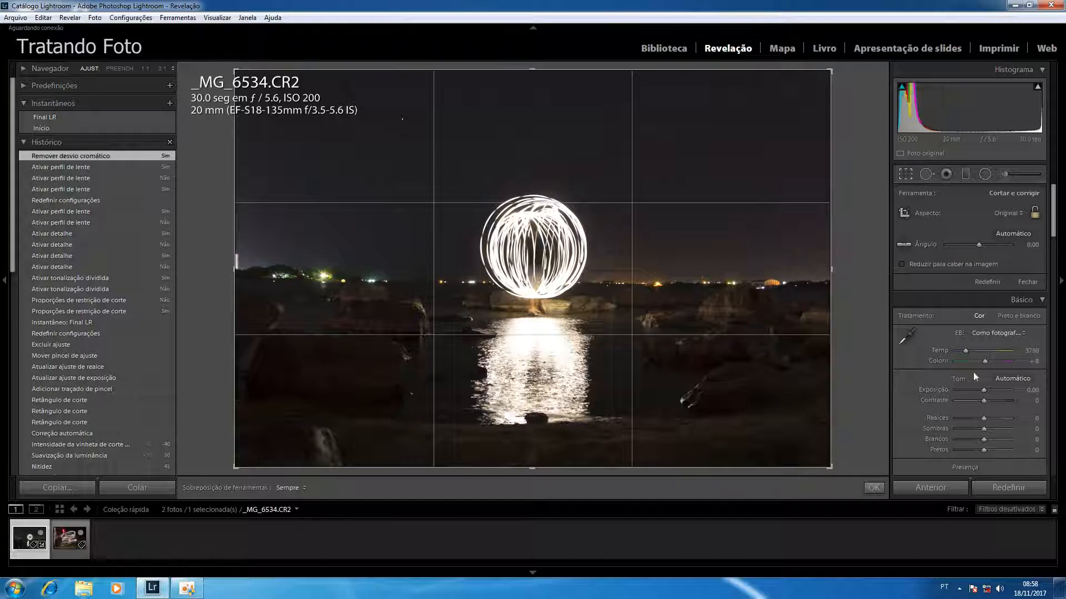
pyautogui.click(1008, 216)
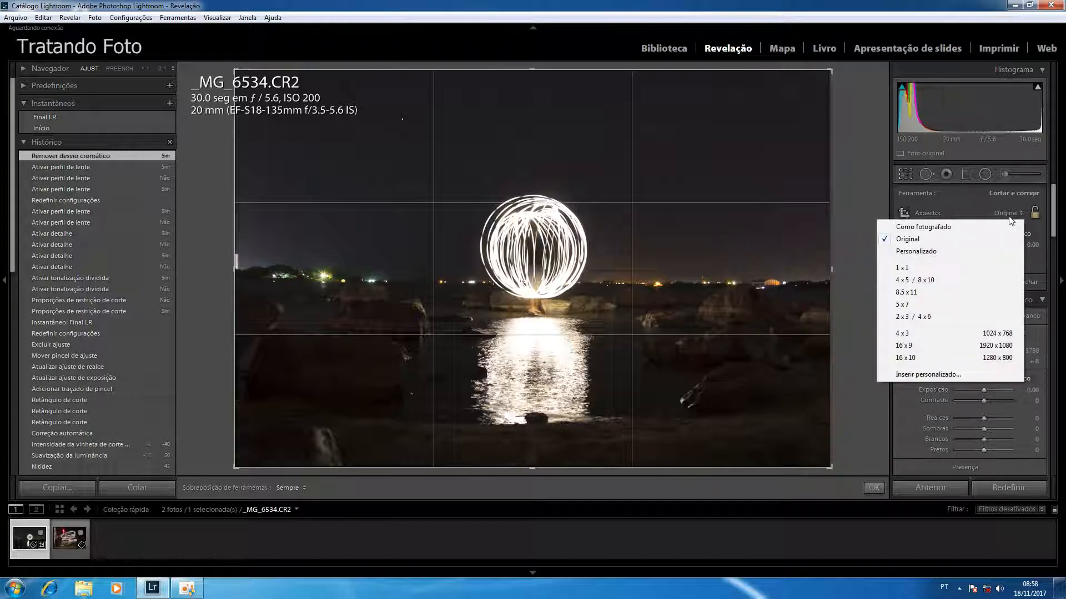
pyautogui.click(918, 358)
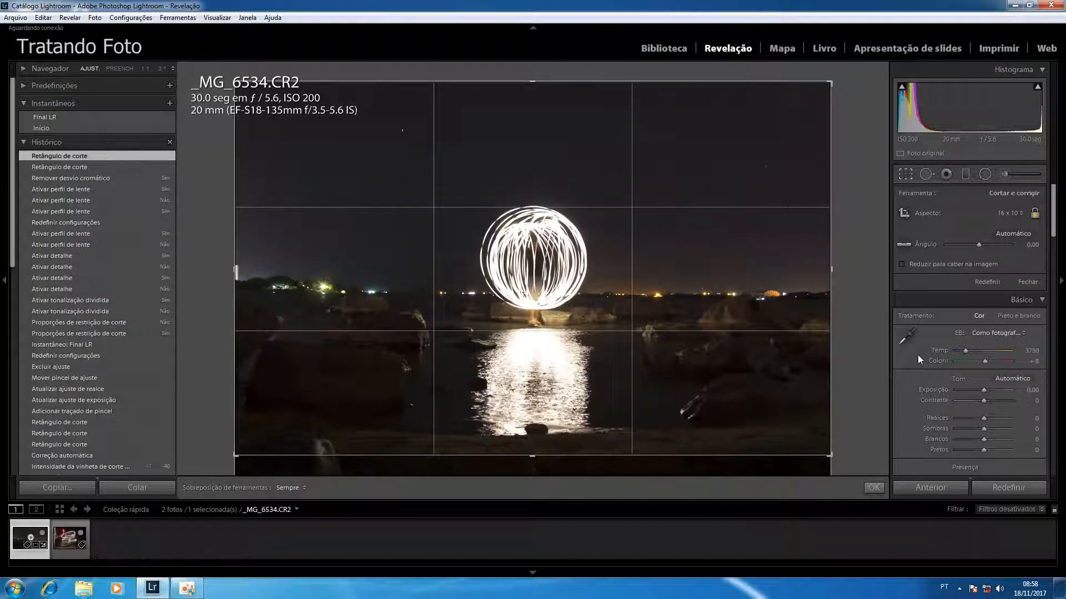
pyautogui.press('Return')
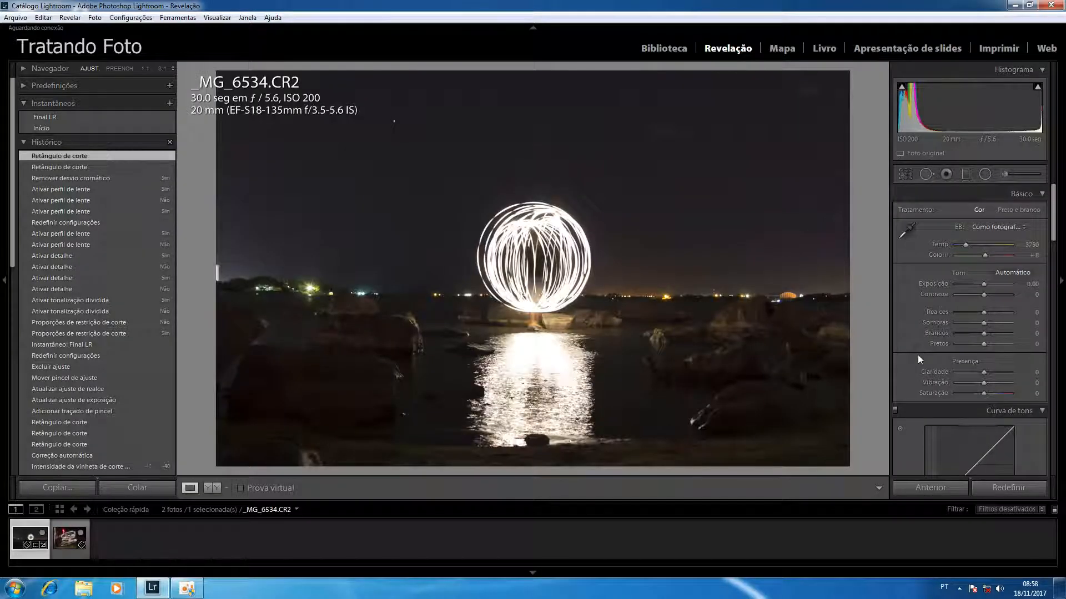
# Straighten the horizon by setting the crop angle to -0.10
pyautogui.click(907, 175)
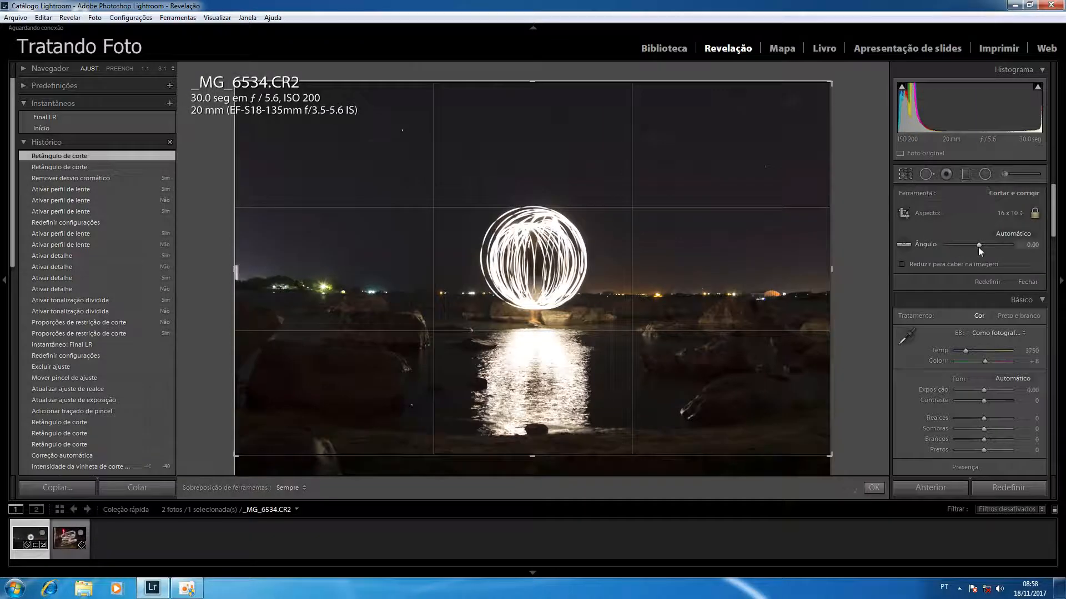
pyautogui.moveTo(979, 248); pyautogui.dragTo(978, 248)
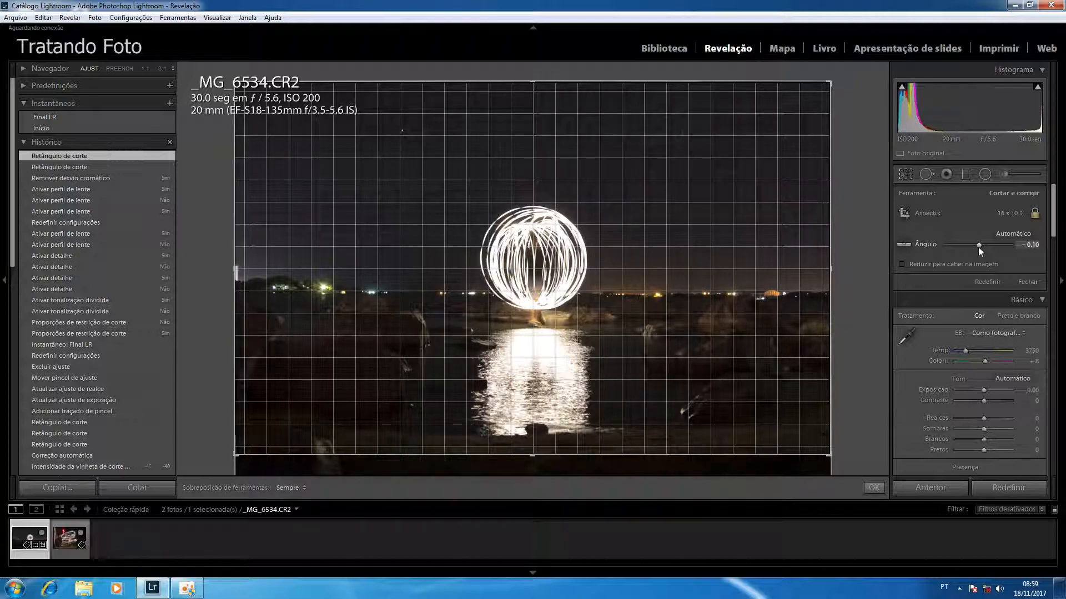
pyautogui.press('Return')
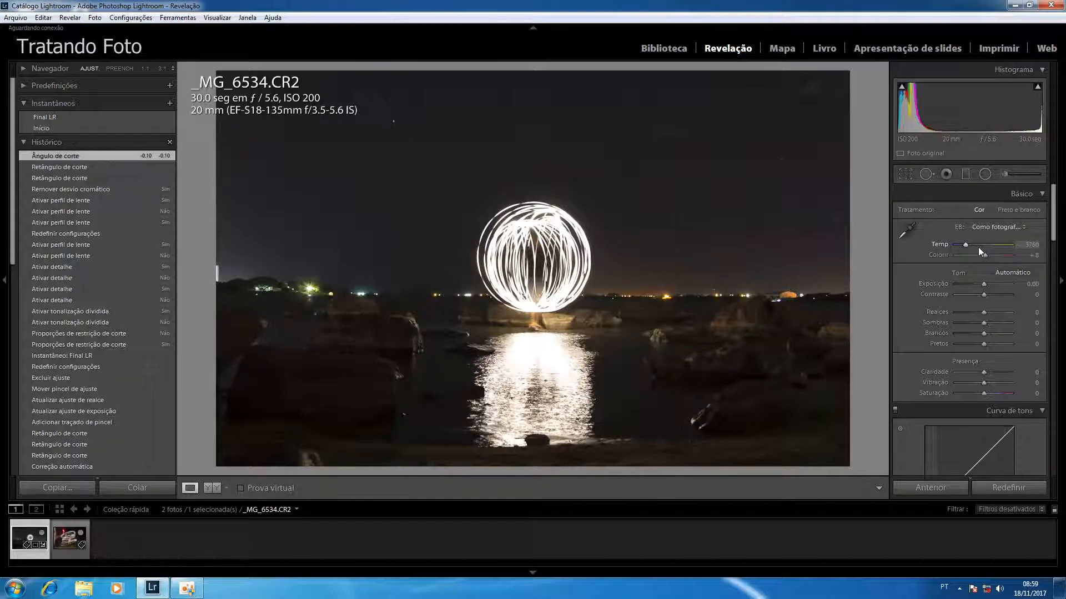
pyautogui.press('.')
pyautogui.press('.')
pyautogui.press('.')
pyautogui.press('.')
pyautogui.press('.')
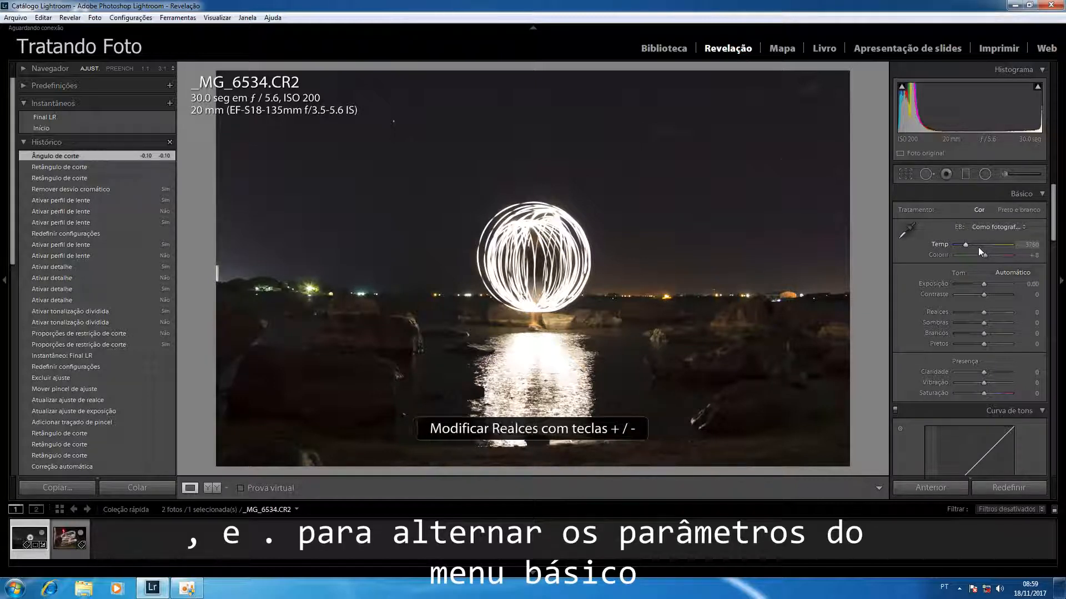
pyautogui.press(',')
pyautogui.press(',')
pyautogui.press(',')
pyautogui.press(',')
pyautogui.press(',')
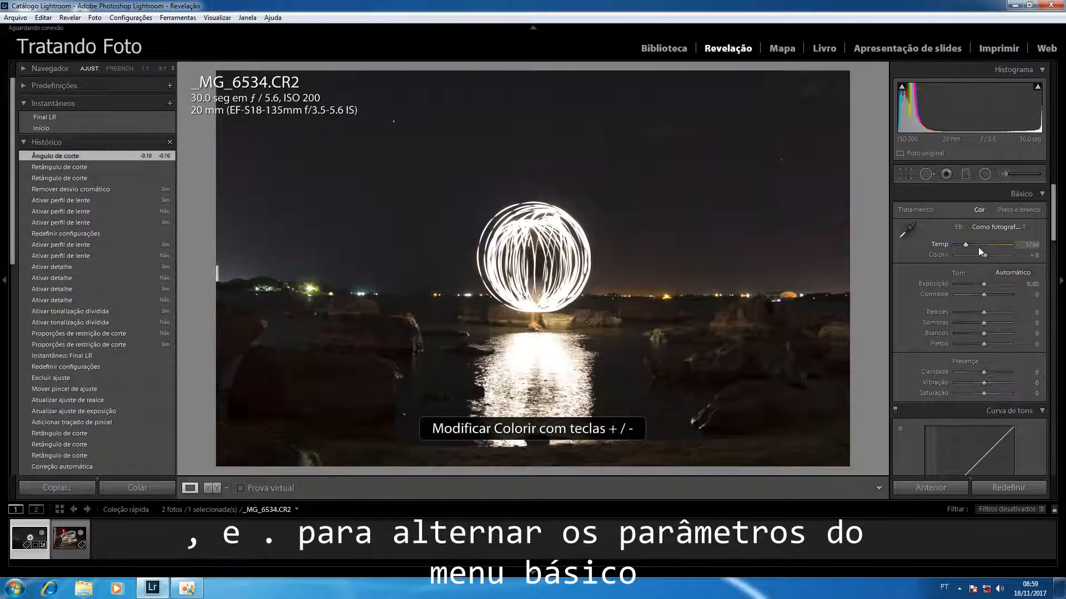
# Try raising Shadows (Sombras) to +25 and lowering it to negative values such as -15
pyautogui.press('.')
pyautogui.press('.')
pyautogui.press('.')
pyautogui.press('.')
pyautogui.press('+')
pyautogui.press('+')
pyautogui.press('+')
pyautogui.press('+')
pyautogui.press('+')
pyautogui.press('+')
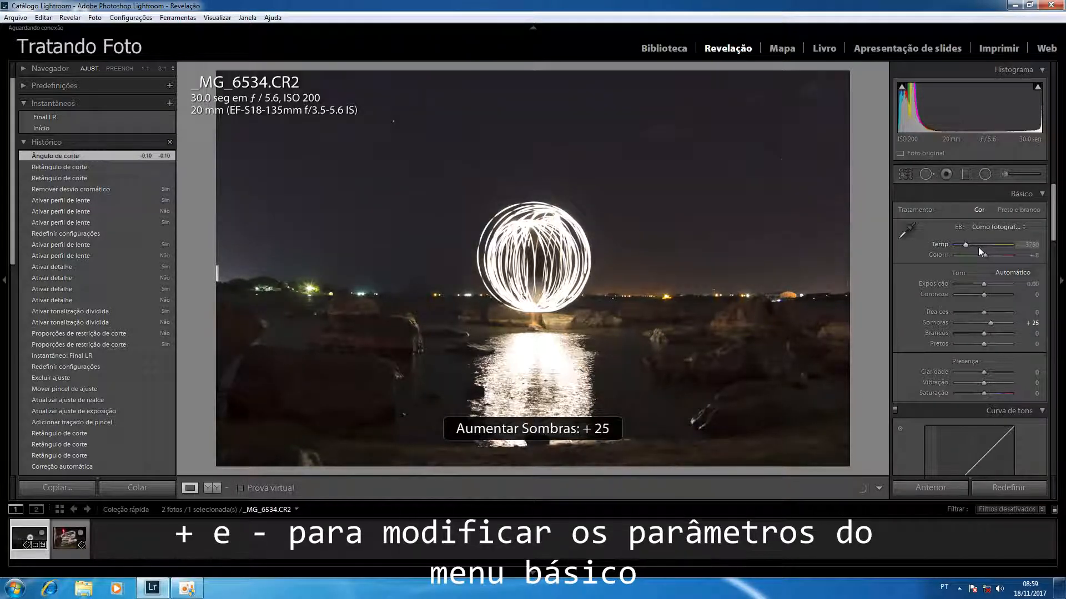
pyautogui.press('-')
pyautogui.press('-')
pyautogui.press('-')
pyautogui.press('-')
pyautogui.press('-')
pyautogui.press('-')
pyautogui.press('-')
pyautogui.press('-')
pyautogui.press('-')
pyautogui.press('-')
pyautogui.press('+')
pyautogui.press('+')
pyautogui.press('+')
pyautogui.press('+')
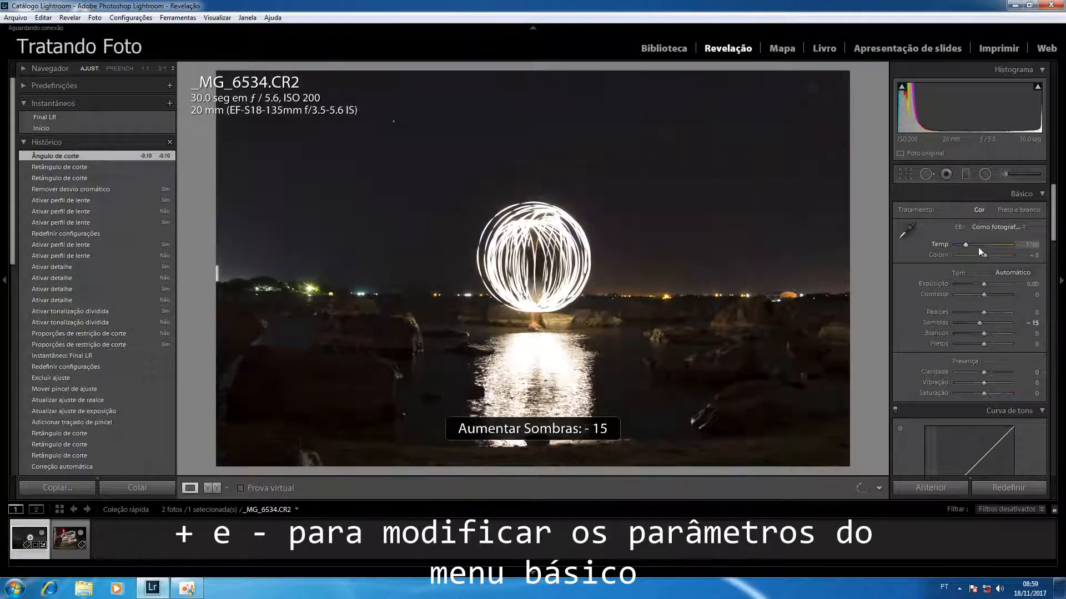
# Cool the white balance by lowering the temperature to 3300
pyautogui.press(',')
pyautogui.press(',')
pyautogui.press(',')
pyautogui.press(',')
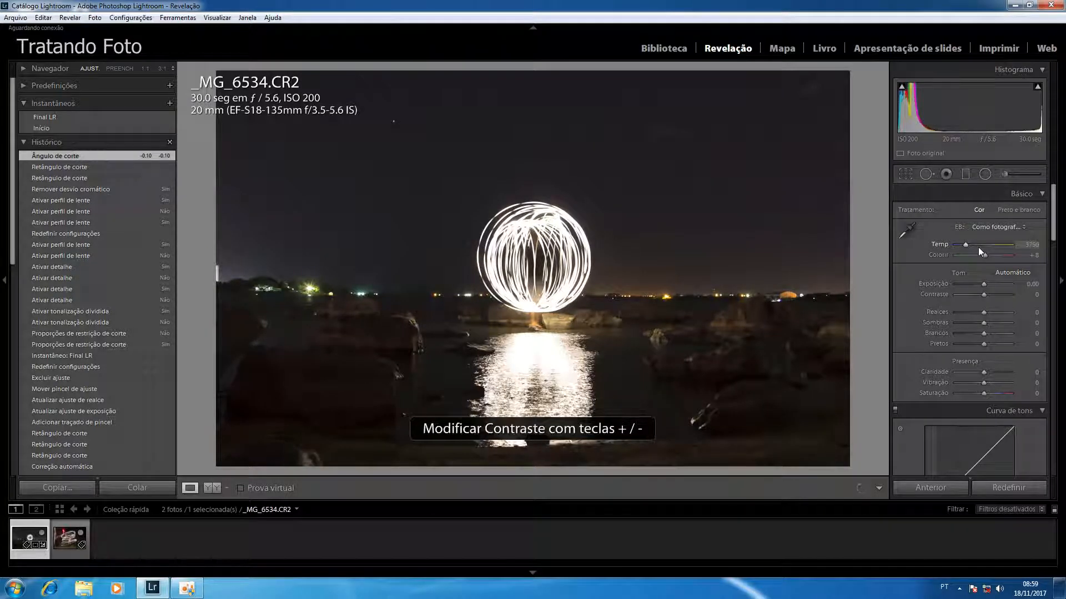
pyautogui.press(',')
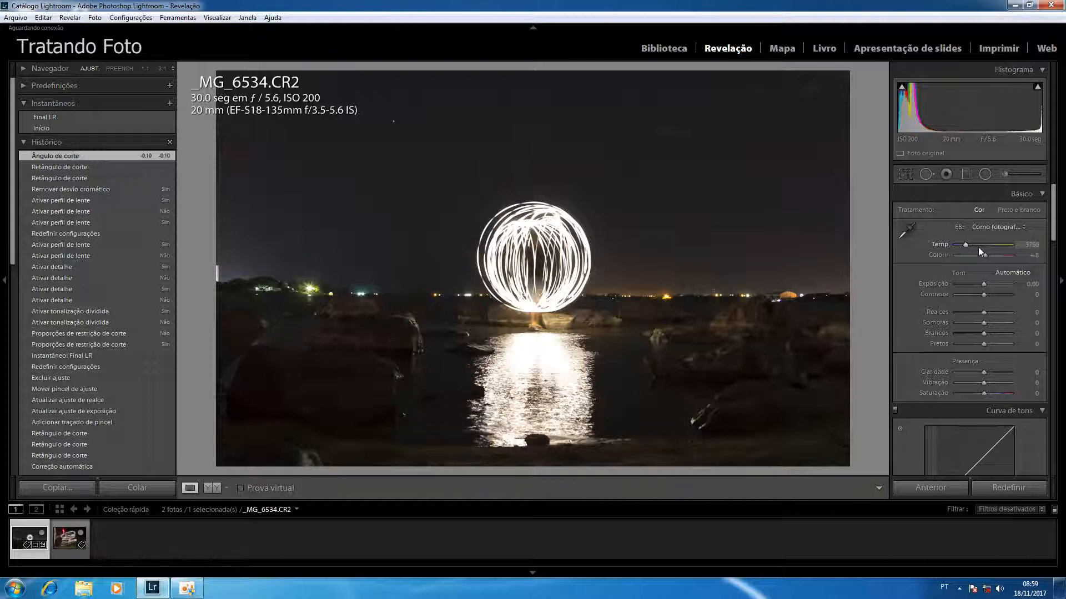
pyautogui.press('-')
pyautogui.press('-')
pyautogui.press('-')
pyautogui.press('-')
pyautogui.press('-')
pyautogui.press('-')
pyautogui.press('-')
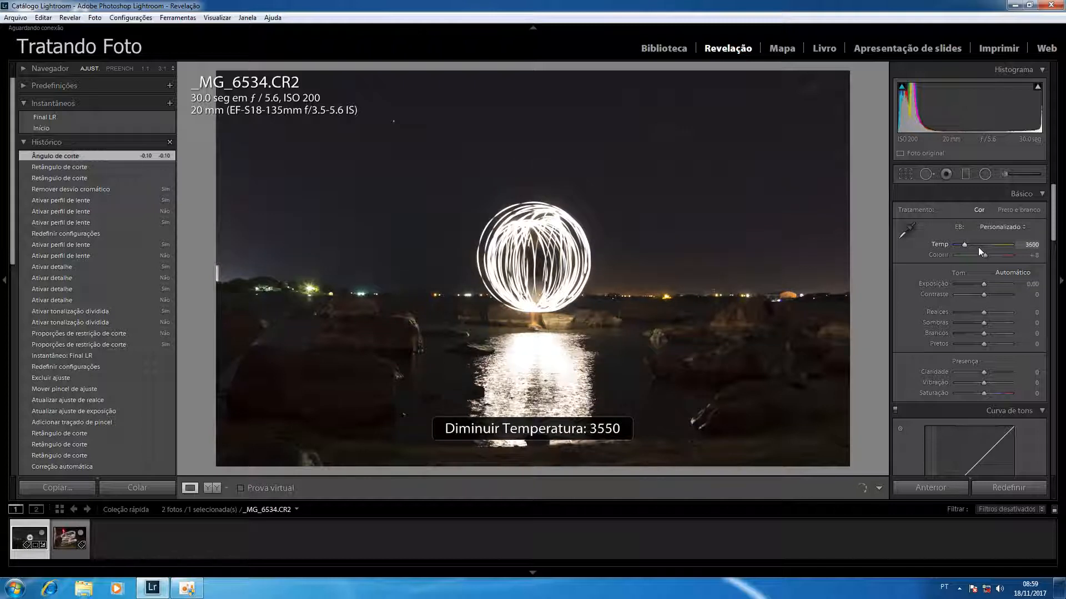
pyautogui.press('-')
pyautogui.press('-')
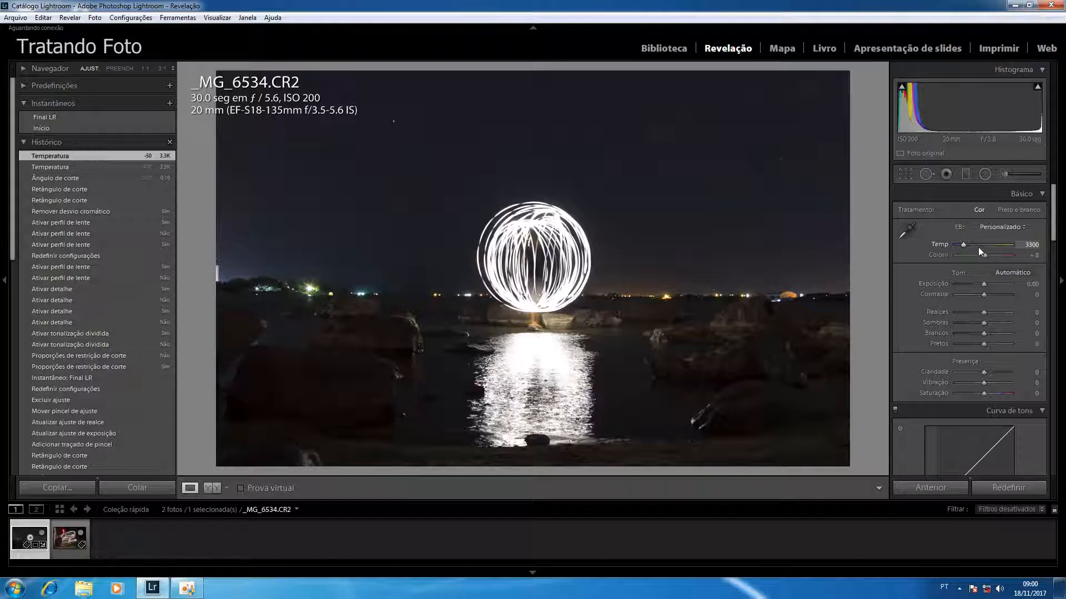
# Set Exposure (Exposição) to +0.10 and Highlights (Realces) to -10
pyautogui.press('.')
pyautogui.press('.')
pyautogui.press('+')
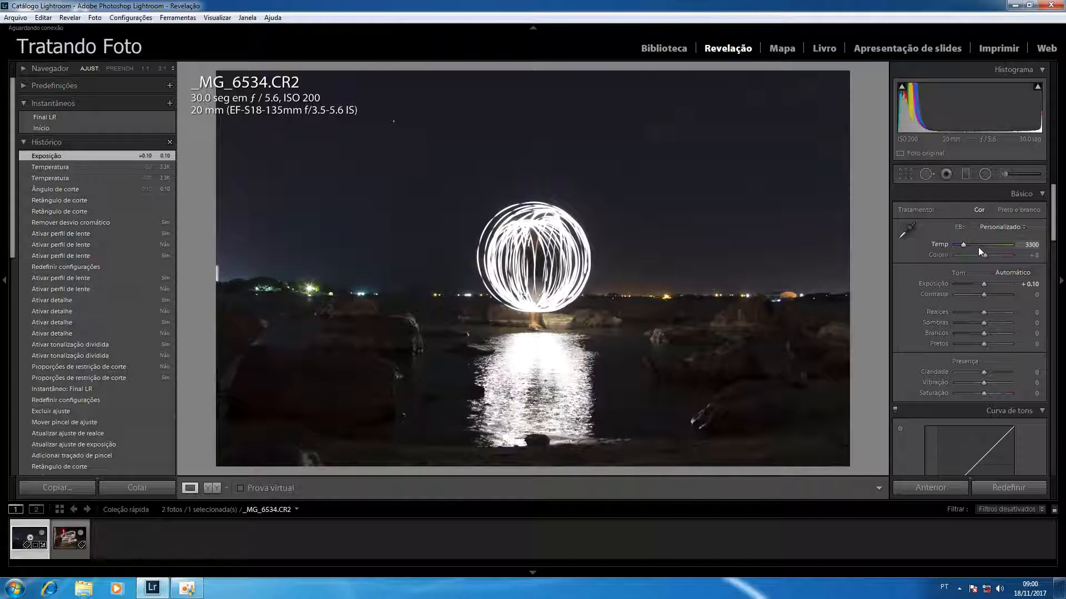
pyautogui.press('-')
pyautogui.press('-')
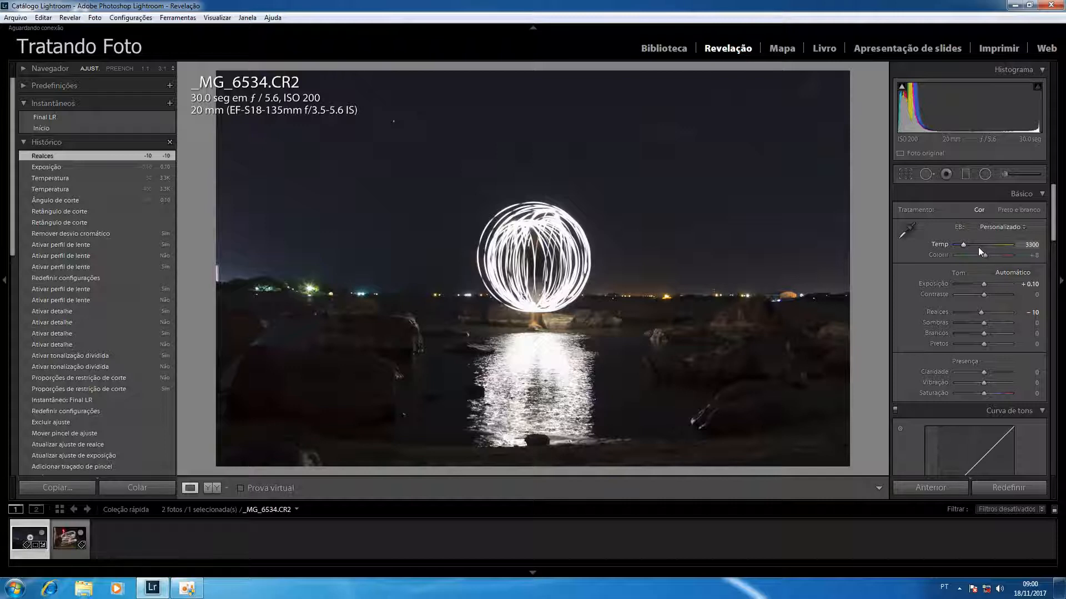
# Brighten the dark rocks and sky by setting Shadows (Sombras) to +55
pyautogui.press('.')
pyautogui.press('+')
pyautogui.press('+')
pyautogui.press('+')
pyautogui.press('+')
pyautogui.press('+')
pyautogui.press('+')
pyautogui.press('+')
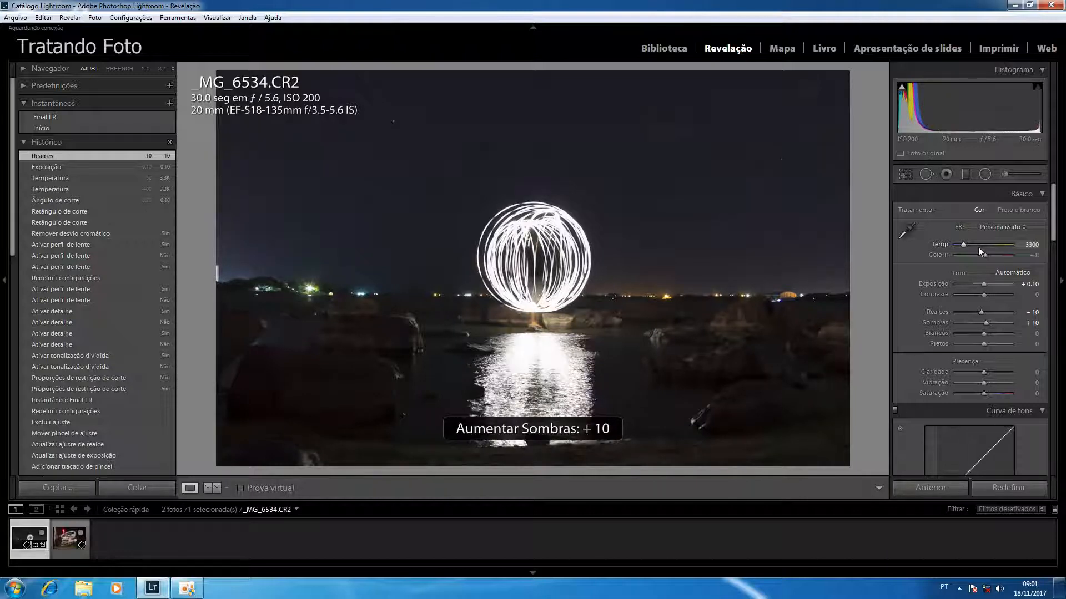
pyautogui.press('+')
pyautogui.press('+')
pyautogui.press('+')
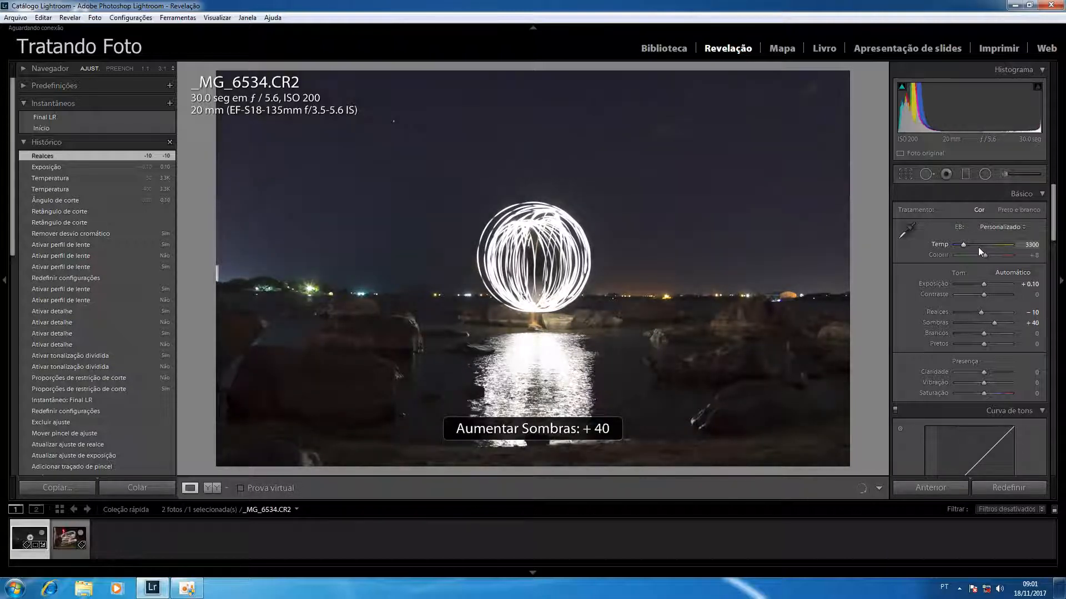
pyautogui.press('+')
pyautogui.press('+')
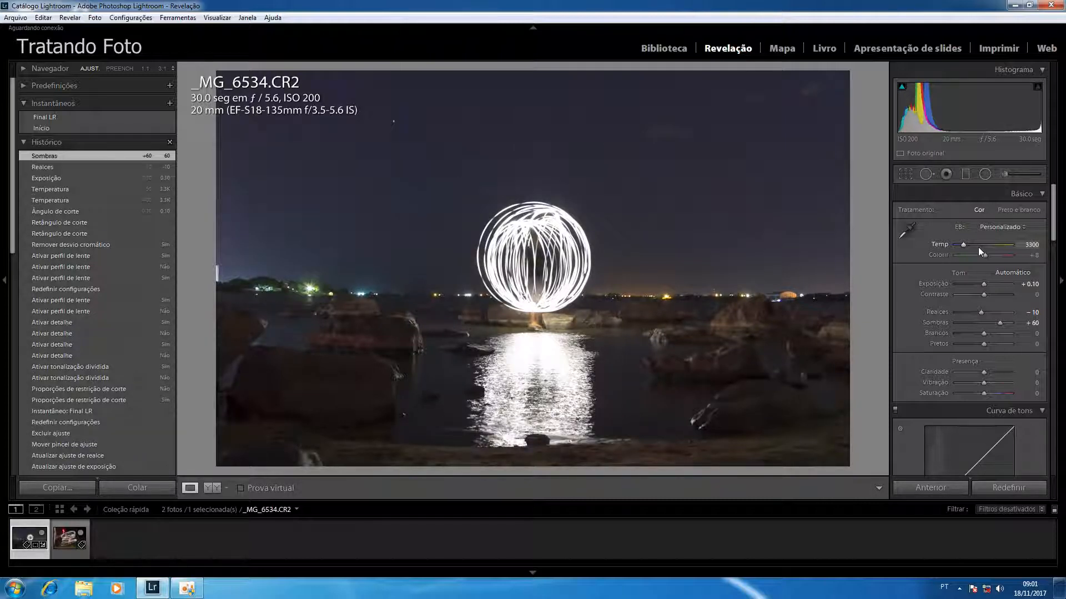
pyautogui.press('-')
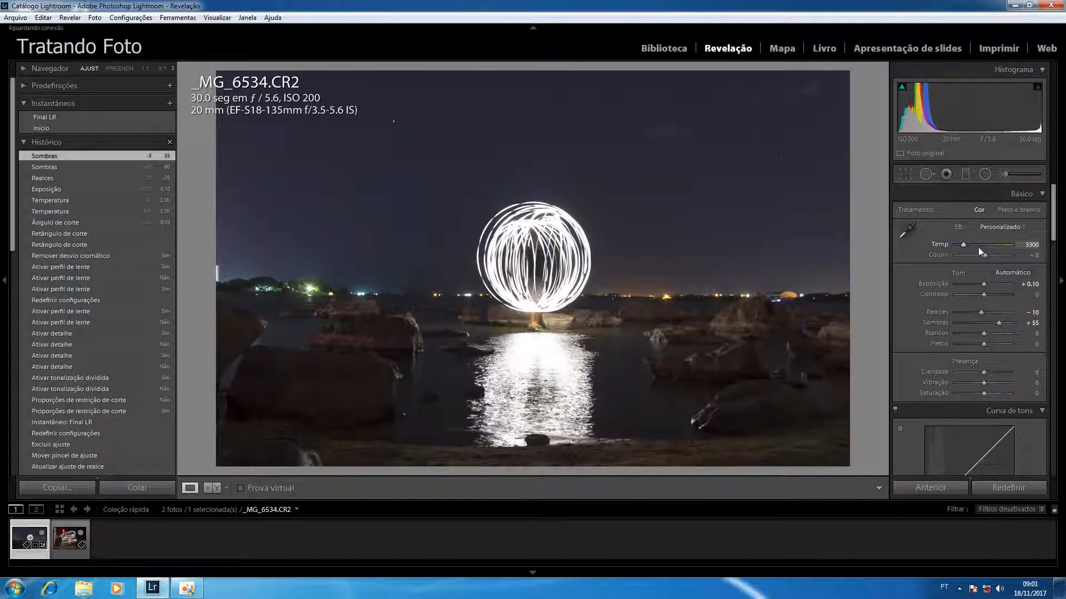
# Raise Clarity (Claridade) to +20 in the basic adjustments
pyautogui.press('.')
pyautogui.press('.')
pyautogui.press('.')
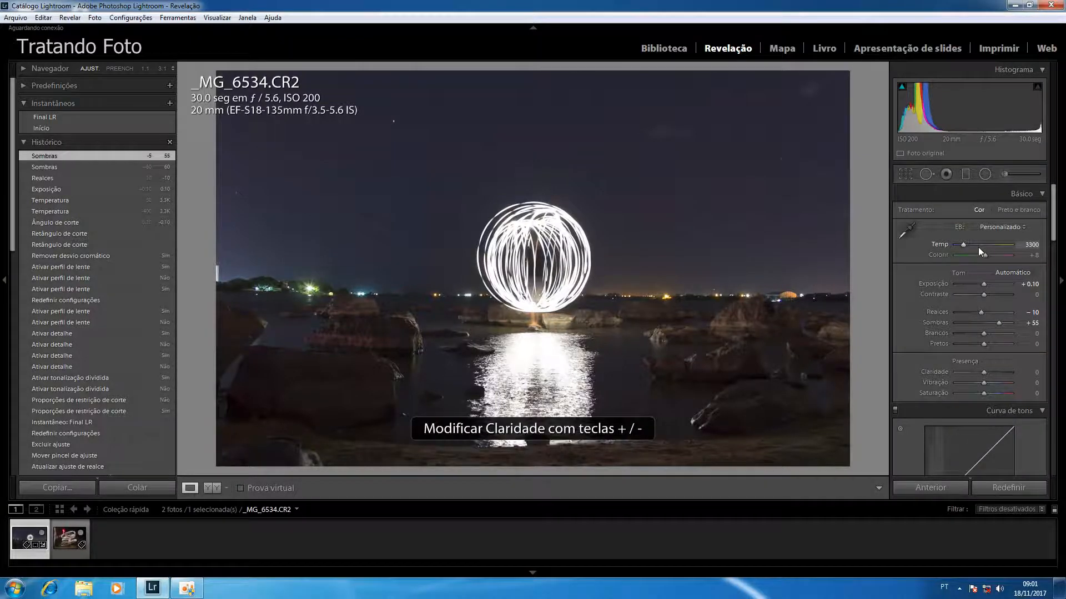
pyautogui.press('+')
pyautogui.press('+')
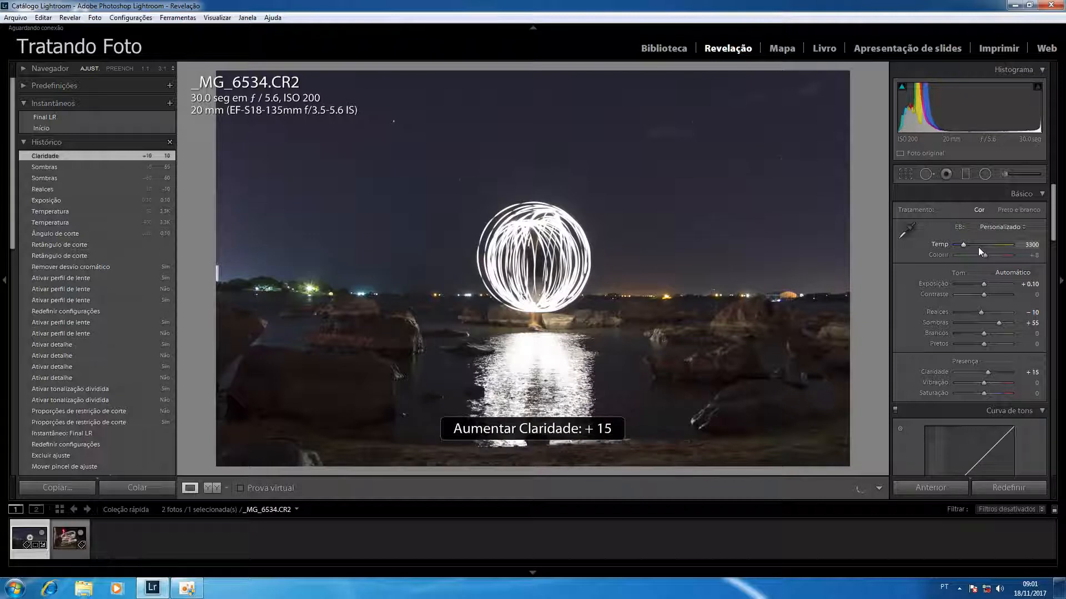
pyautogui.press('=')
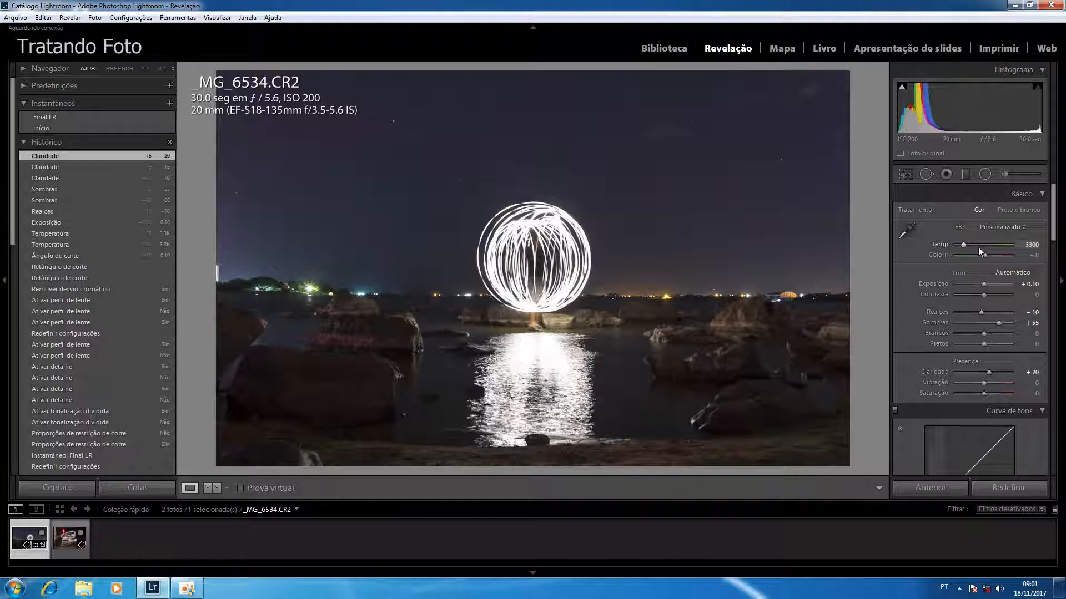
# Compare the medium and strong contrast presets of the point curve and settle on Contraste médio
pyautogui.click(1053, 261)
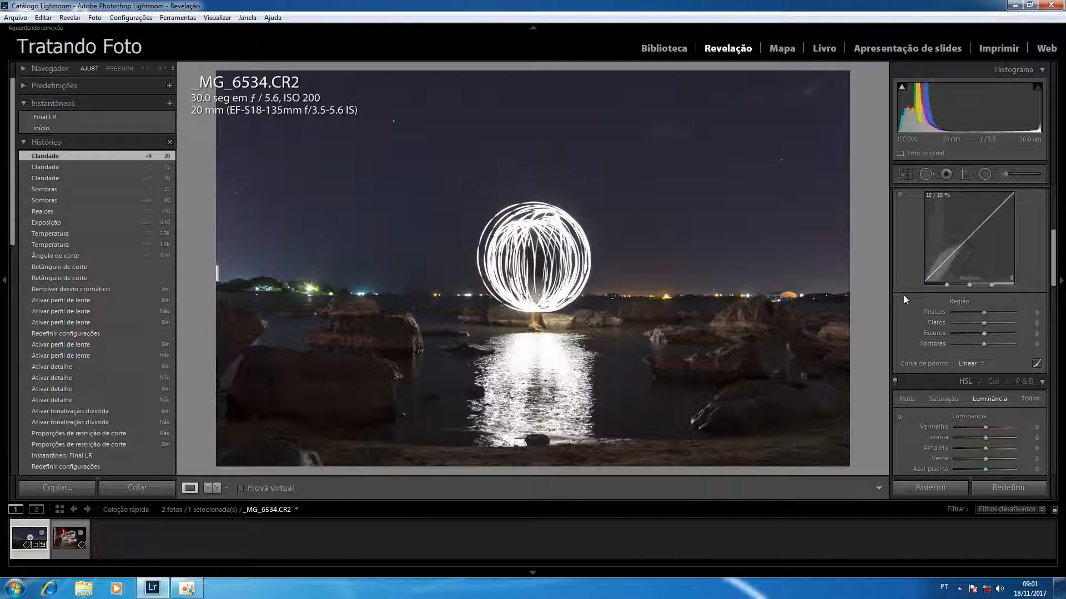
pyautogui.click(966, 363)
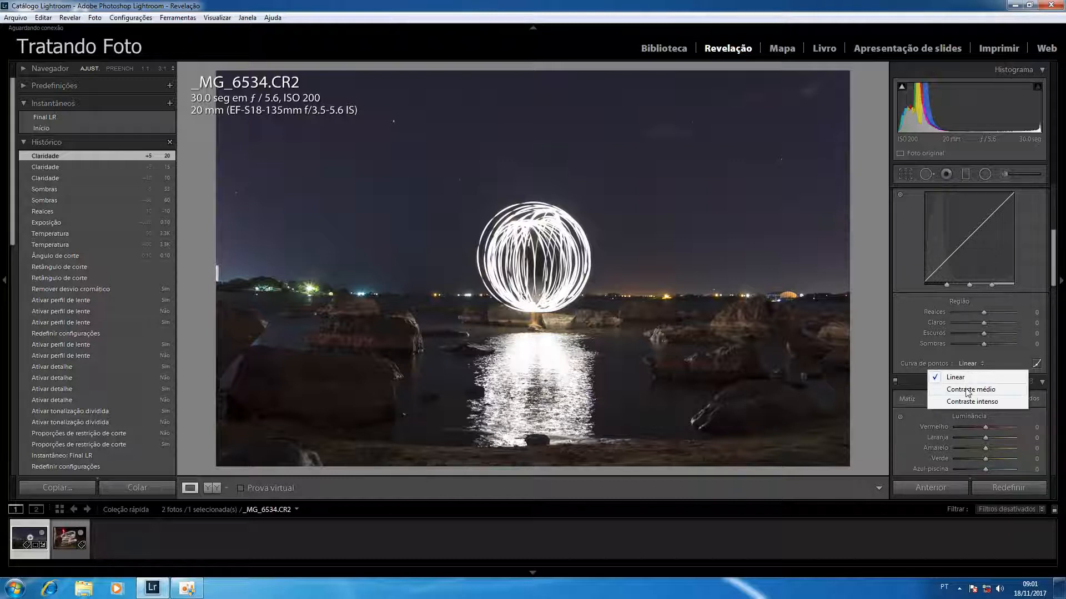
pyautogui.click(966, 390)
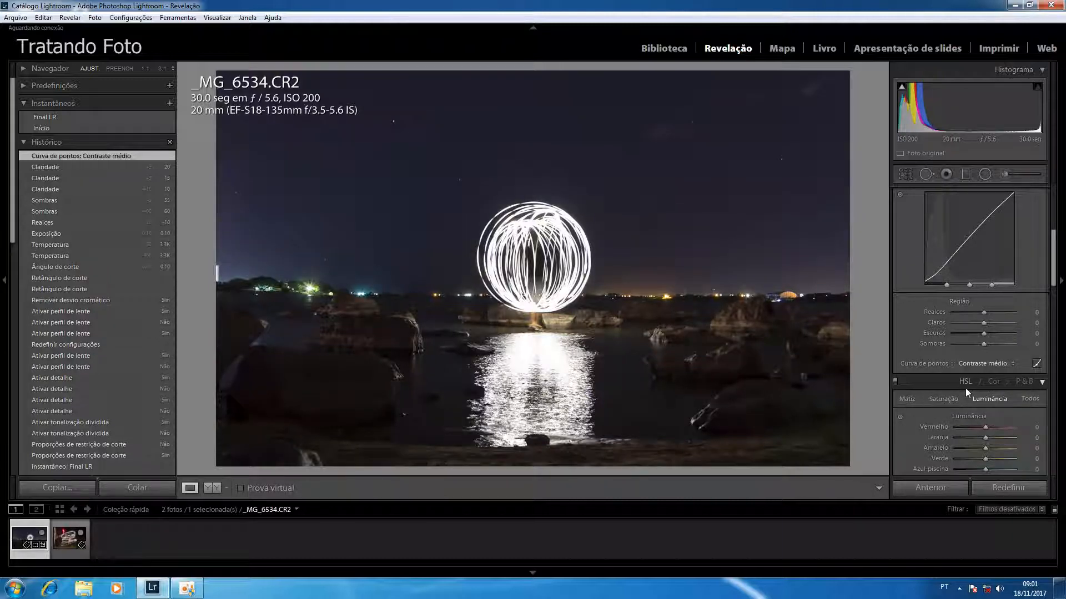
pyautogui.click(988, 365)
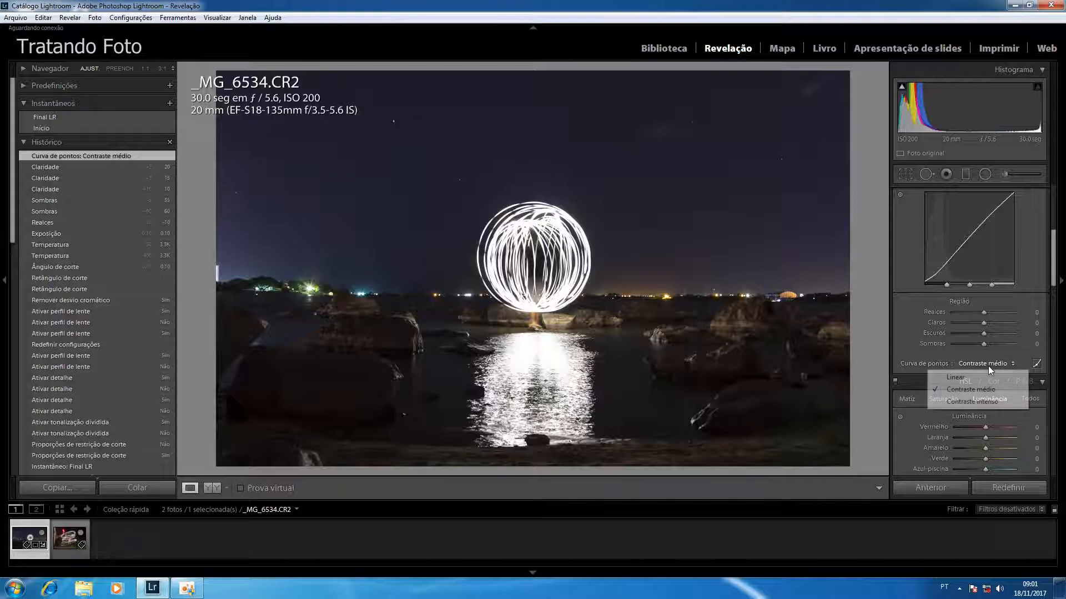
pyautogui.click(980, 400)
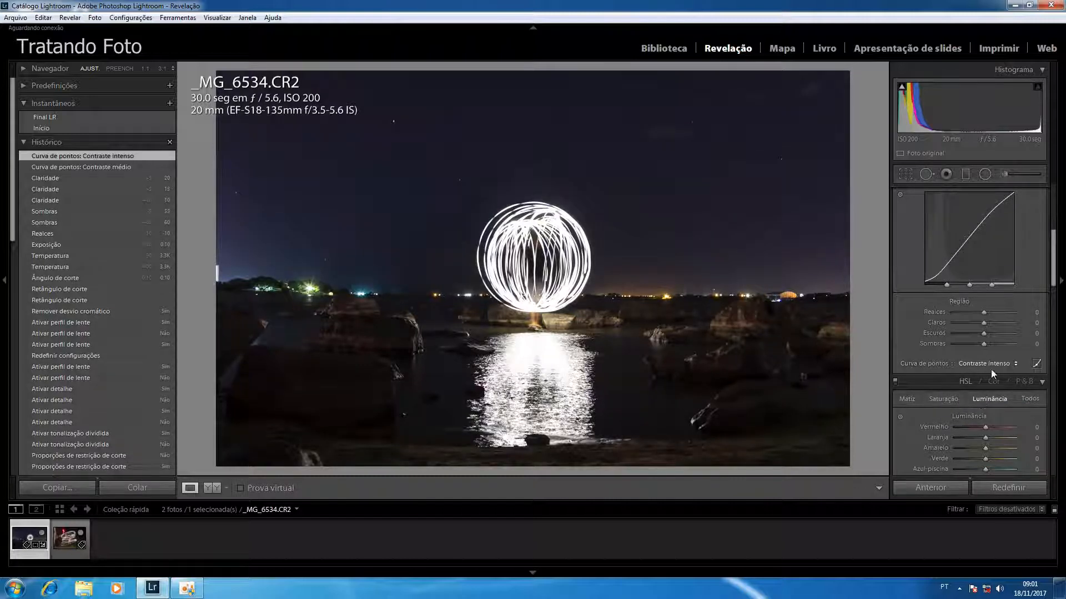
pyautogui.click(994, 364)
pyautogui.click(986, 389)
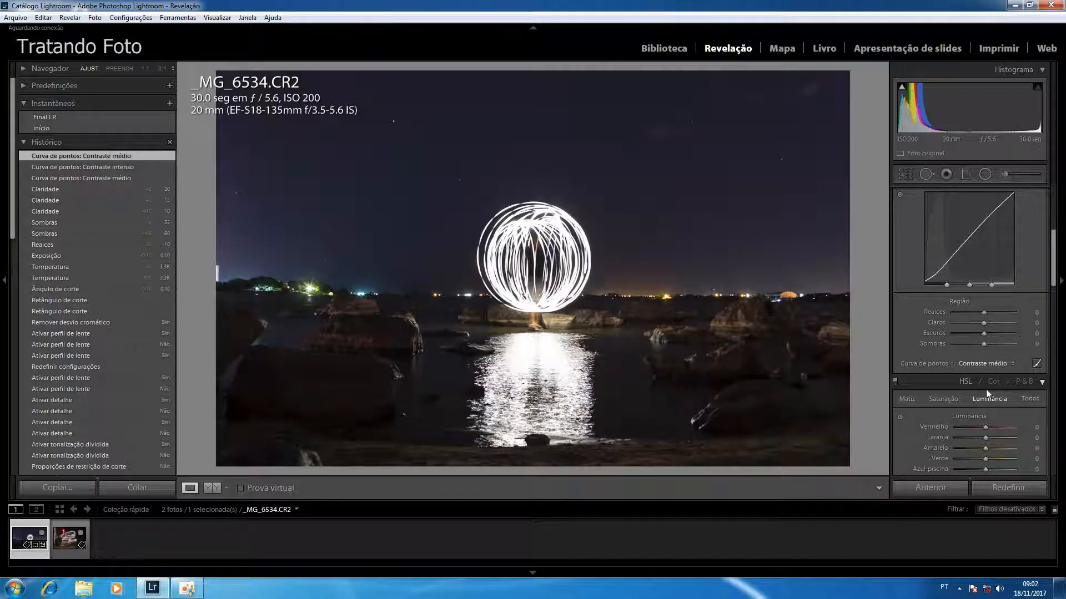
# Tint the shadows blue in split toning with hue (Matiz) 215 and saturation 10, and compare the photo with the effect off and on
pyautogui.click(1056, 310)
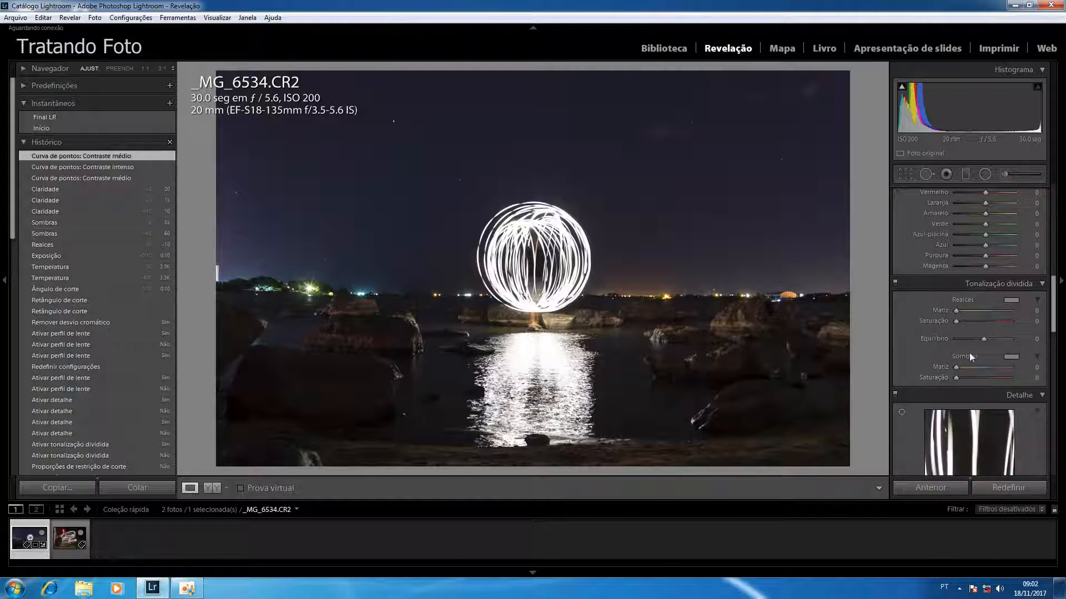
pyautogui.click(914, 365)
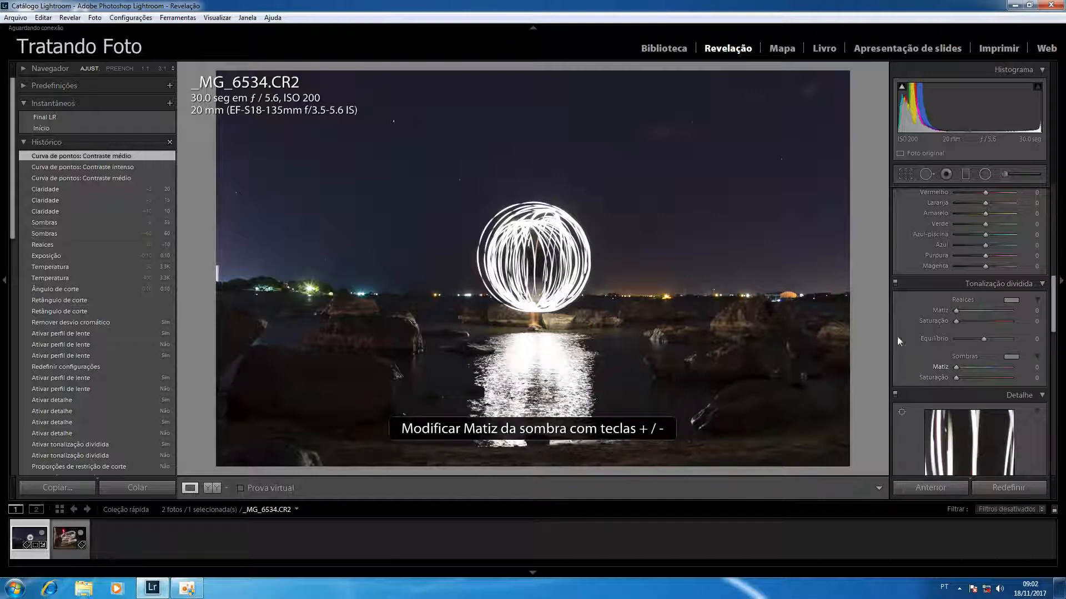
pyautogui.click(1012, 357)
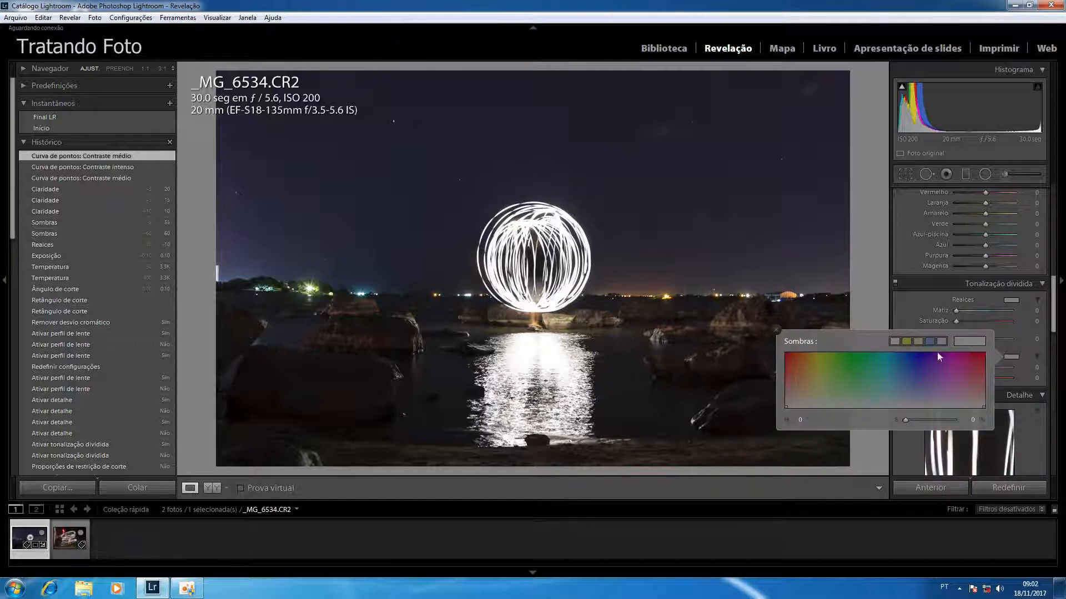
pyautogui.click(932, 340)
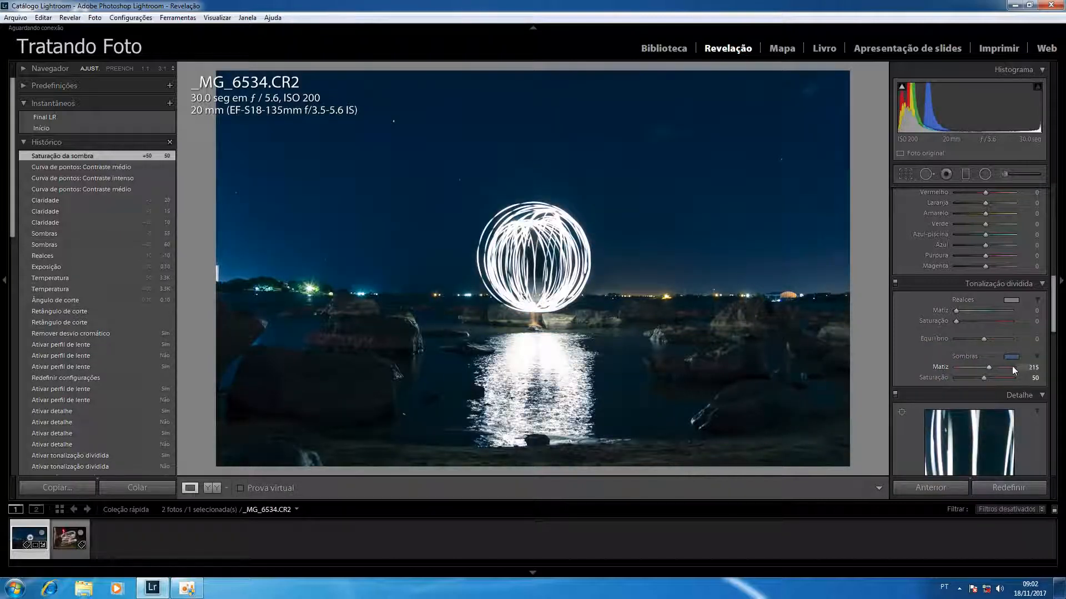
pyautogui.doubleClick(984, 380)
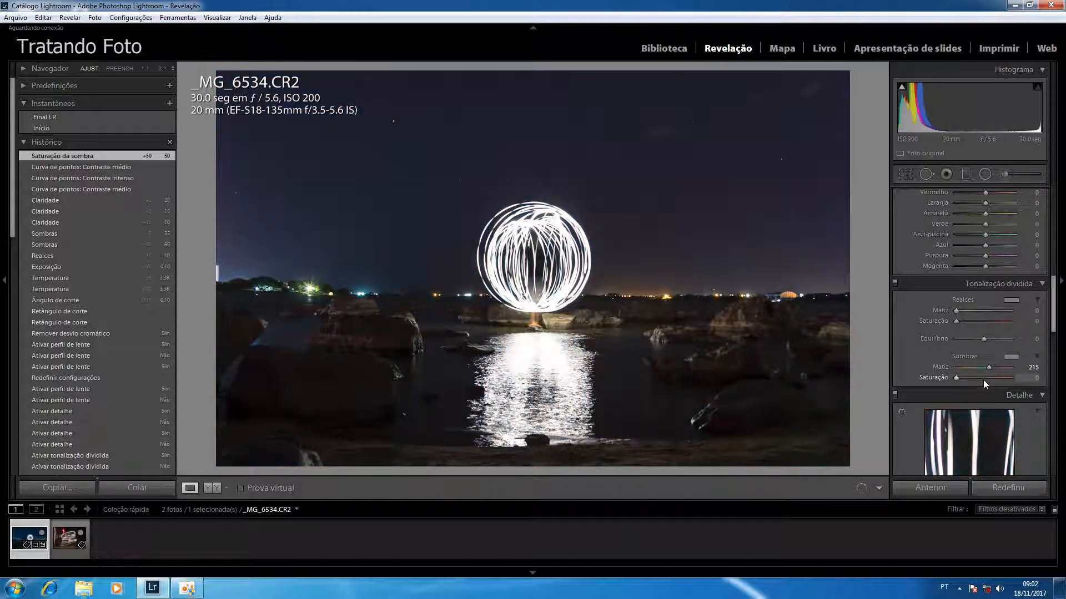
pyautogui.scroll(2, 984, 379)
pyautogui.click(895, 284)
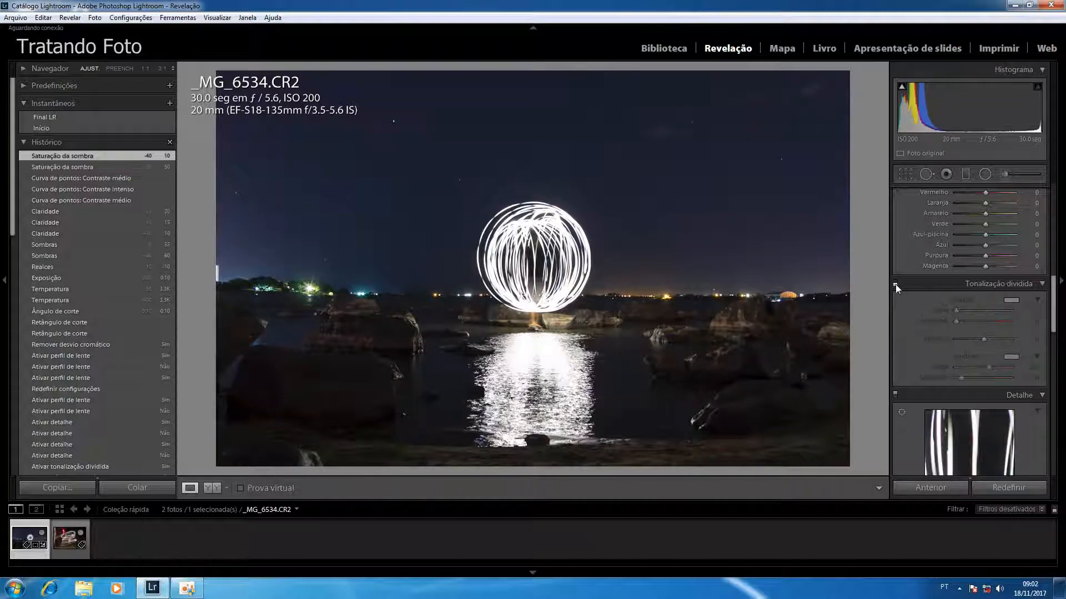
pyautogui.click(895, 284)
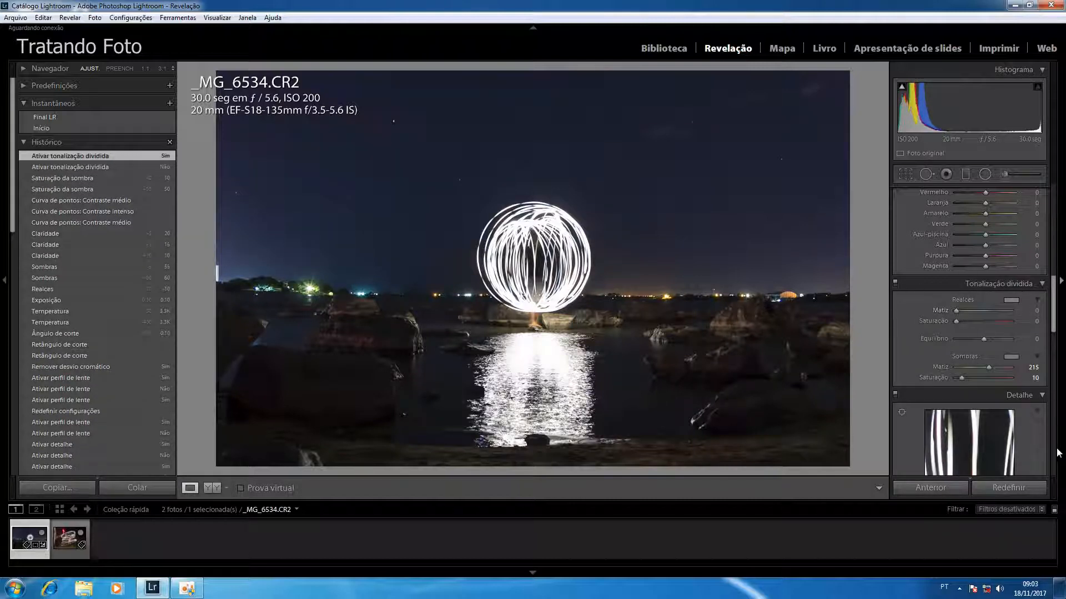
# Darken the photo's edges with a post-crop vignette, setting its intensity (Intensidade) to -40
pyautogui.scroll(-5, 1053, 378)
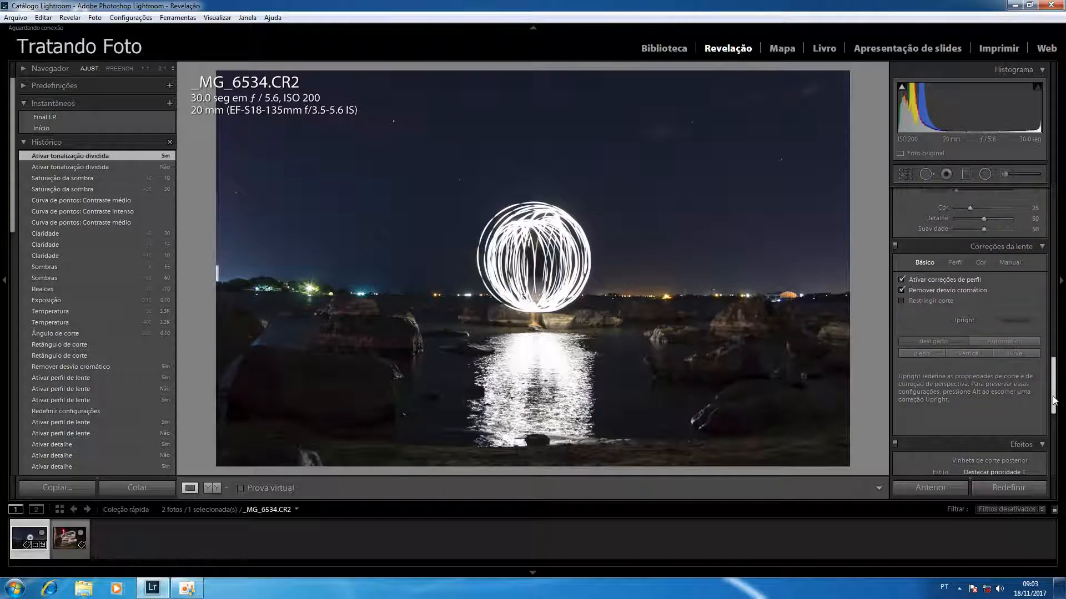
pyautogui.scroll(-3, 1053, 401)
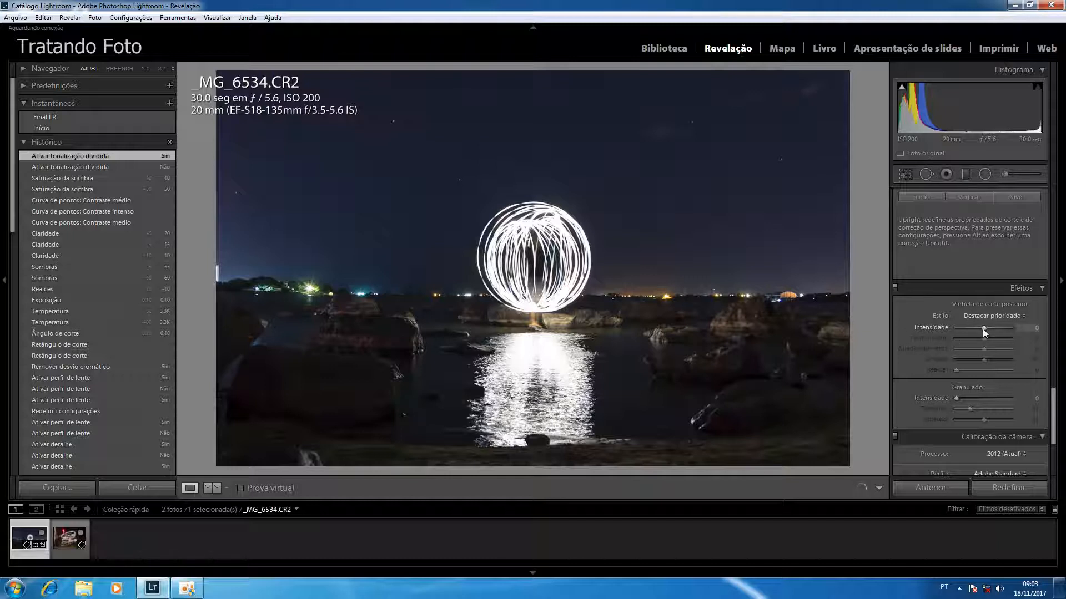
pyautogui.press('Down')
pyautogui.press('Down')
pyautogui.press('Down')
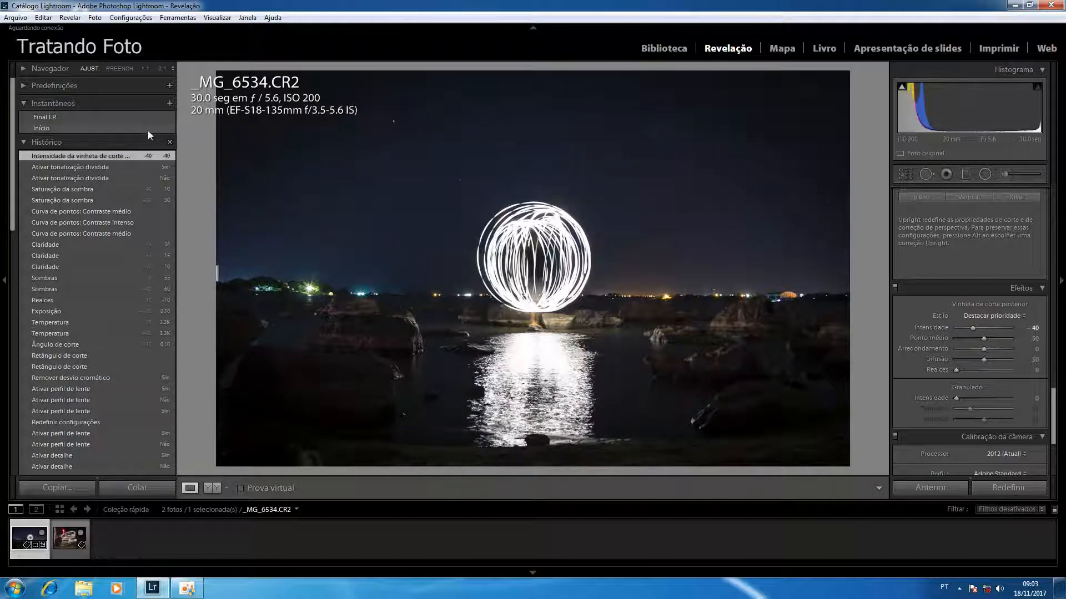
pyautogui.hotkey('ctrl', 'z')
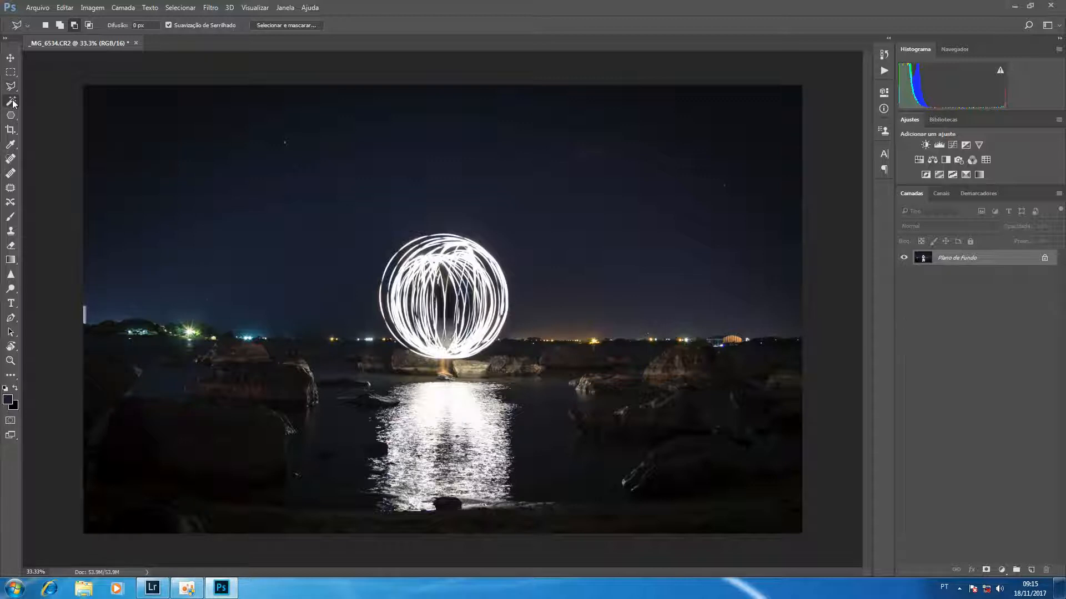
# Select the dark night sky with the Magic Wand (Varinha Mágica) and invert the selection
pyautogui.click(13, 101)
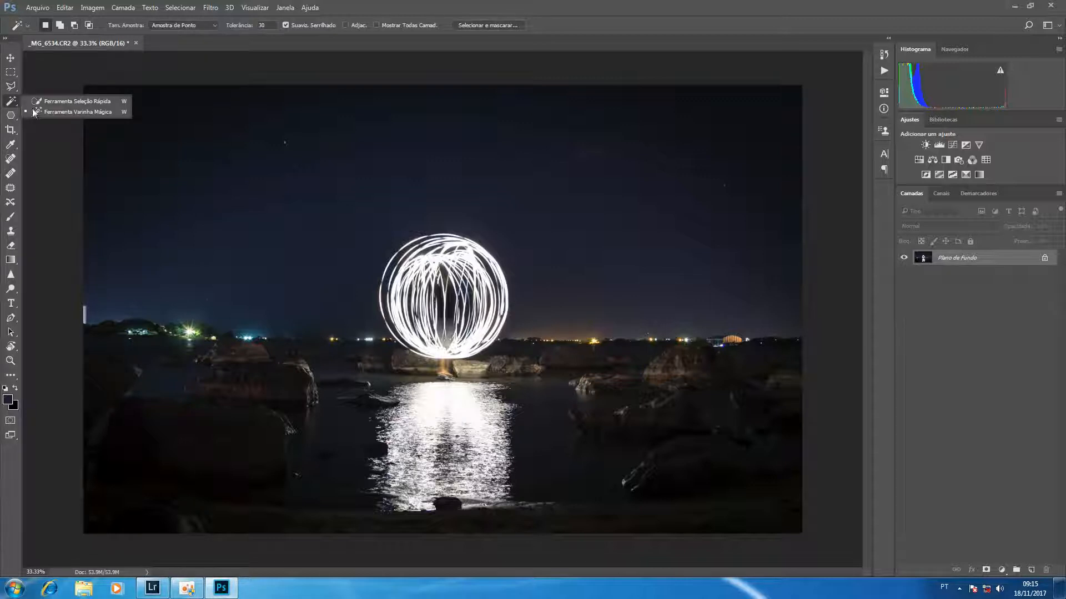
pyautogui.click(53, 113)
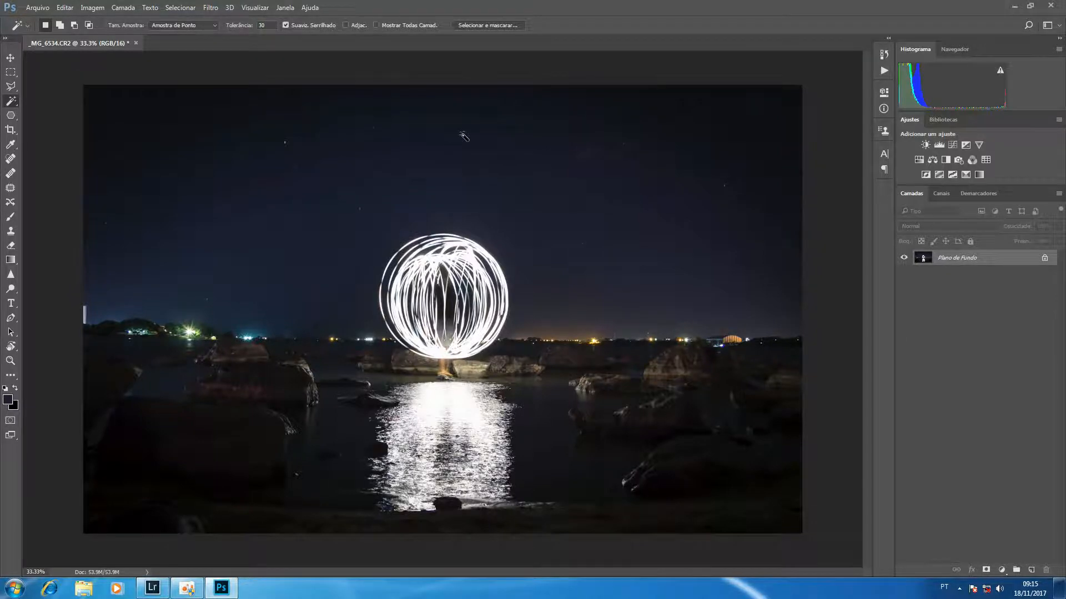
pyautogui.click(442, 164)
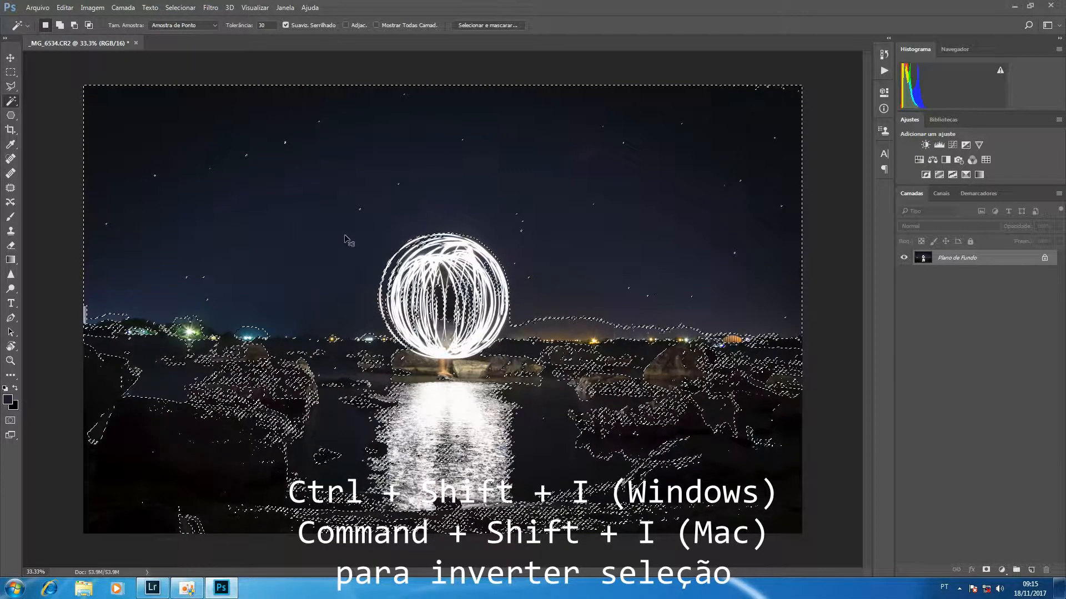
pyautogui.hotkey('ctrl', 'shift', 'i')
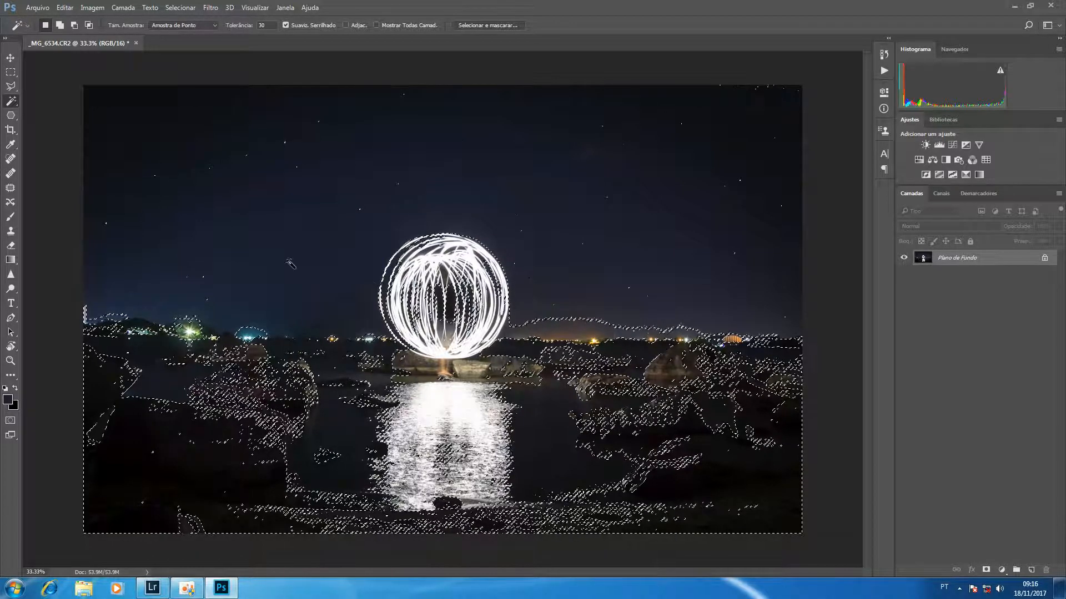
# Subtract the light orb, horizon, rocks and water from the selection with a Polygonal Lasso outline, leaving only the stars in the sky selected
pyautogui.click(10, 87)
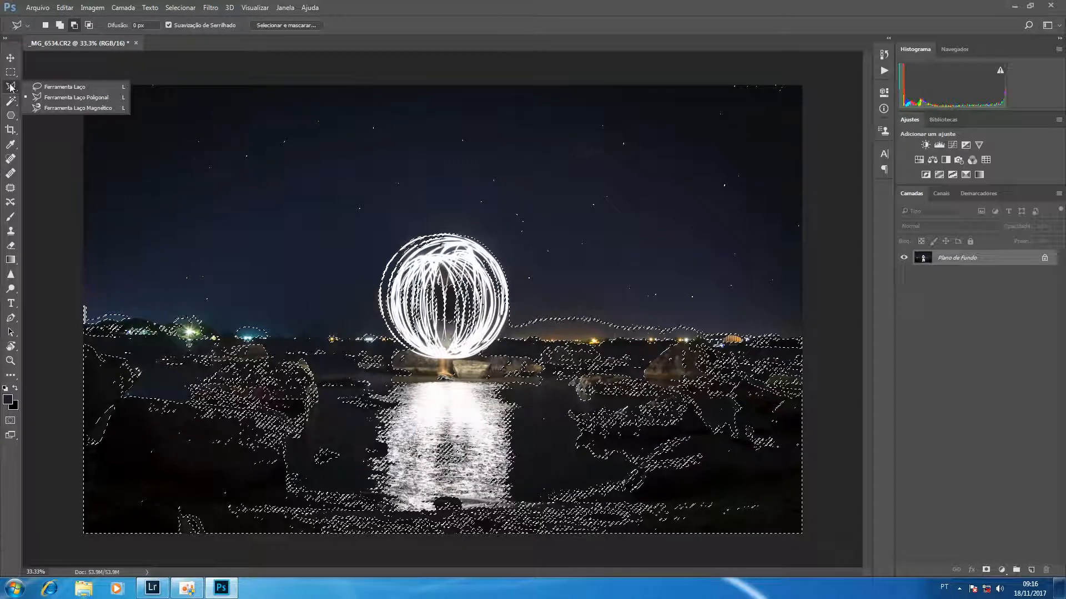
pyautogui.click(50, 98)
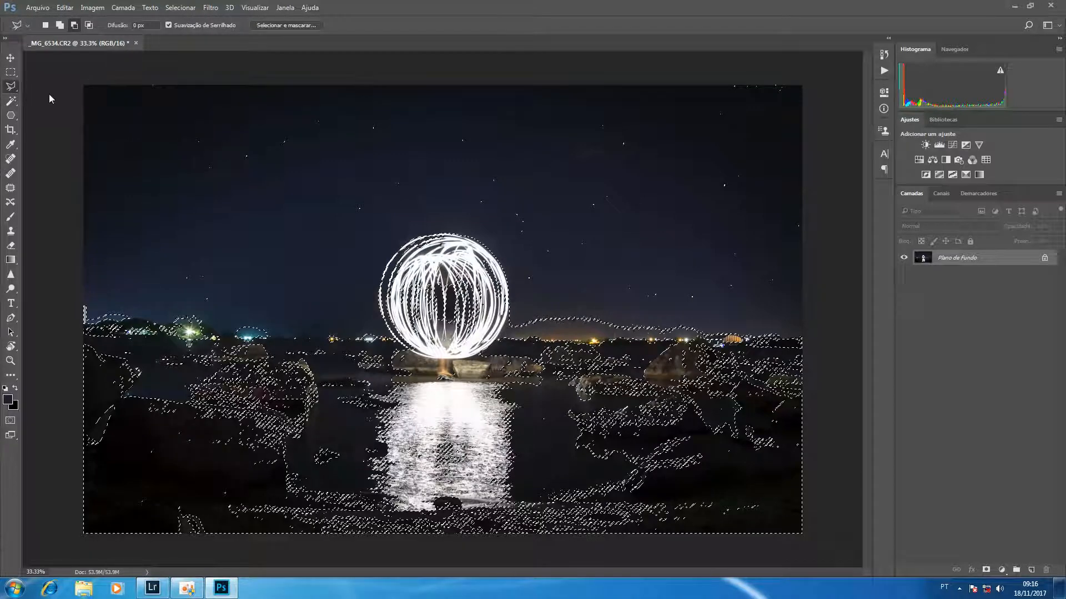
pyautogui.click(75, 25)
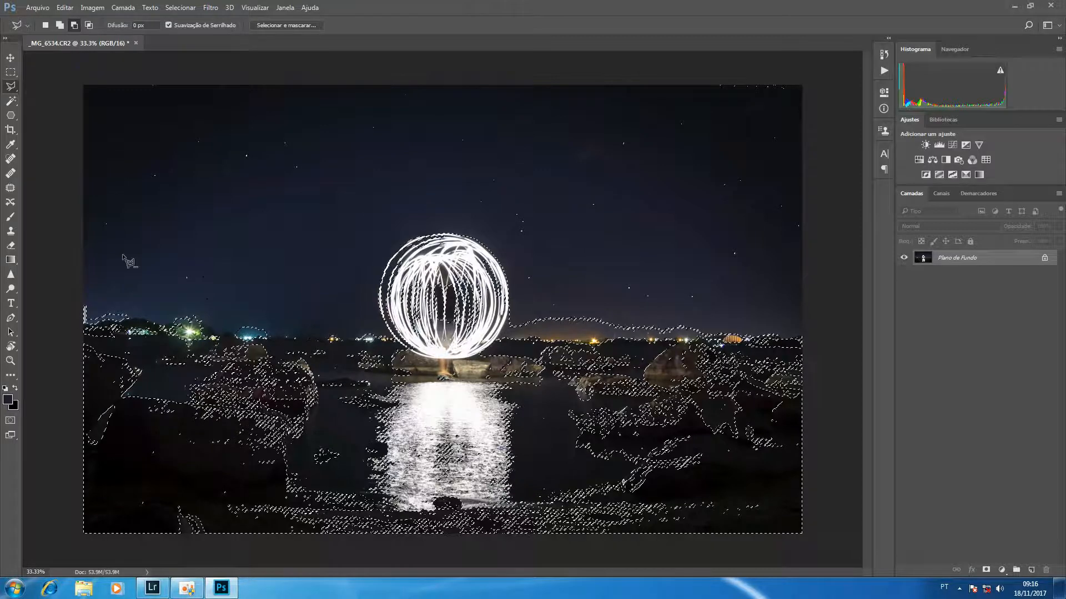
pyautogui.click(52, 278)
pyautogui.click(150, 292)
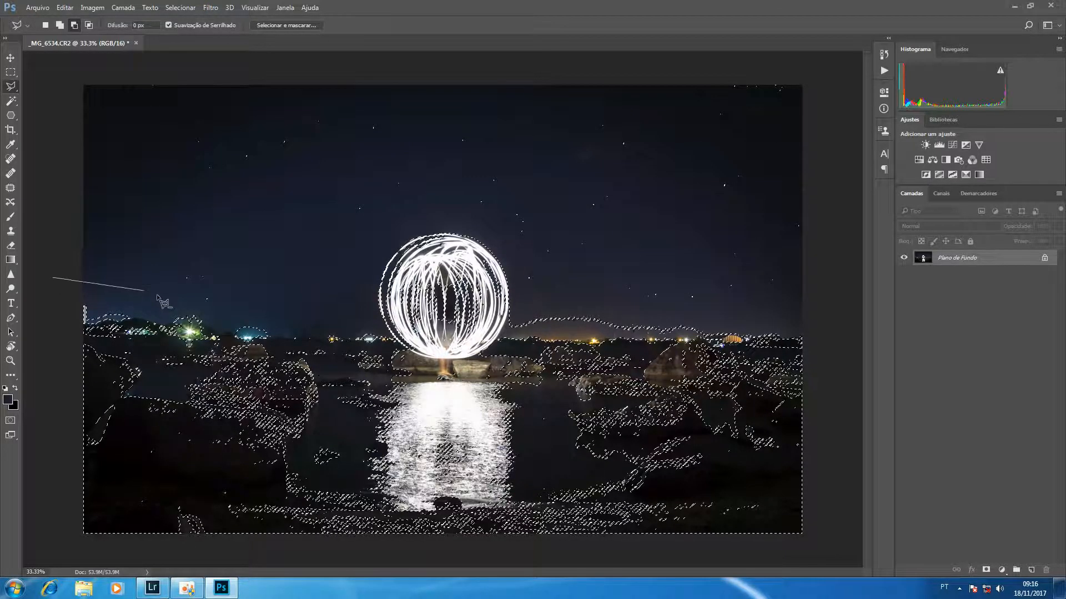
pyautogui.click(222, 311)
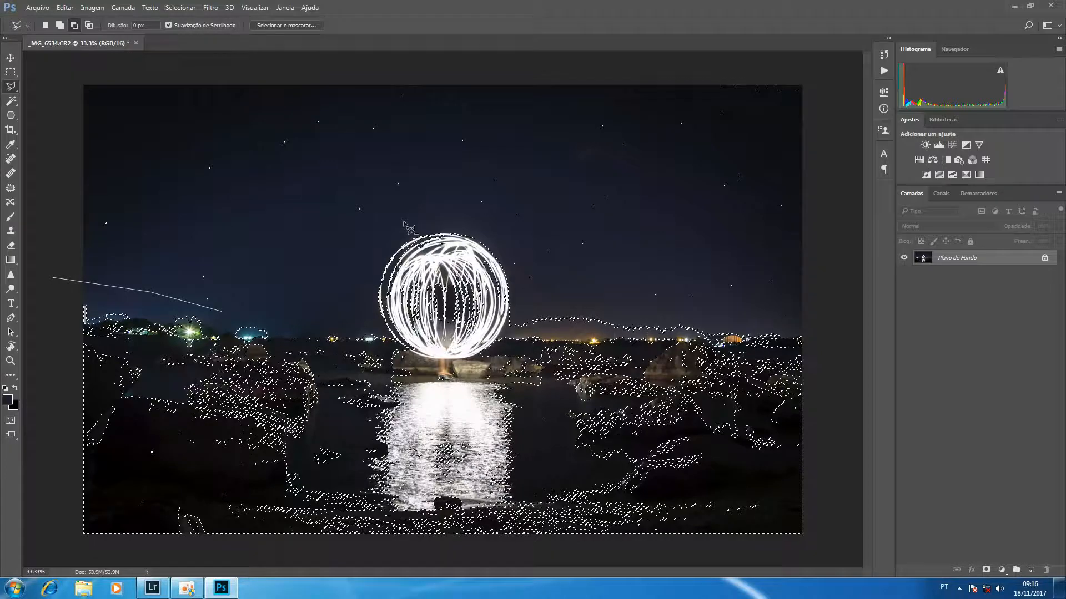
pyautogui.click(498, 236)
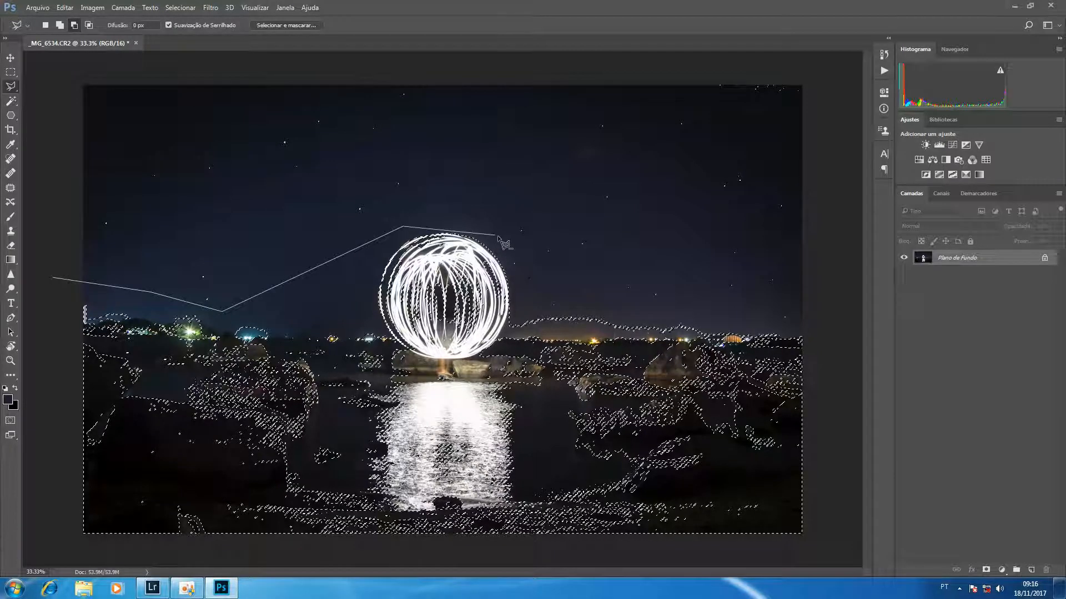
pyautogui.click(515, 294)
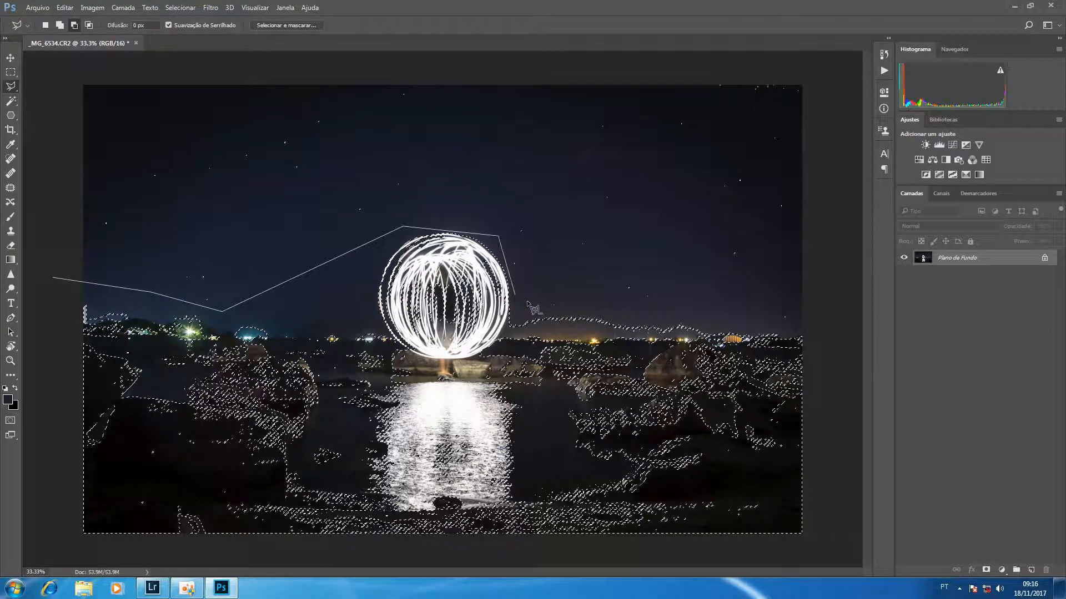
pyautogui.click(556, 310)
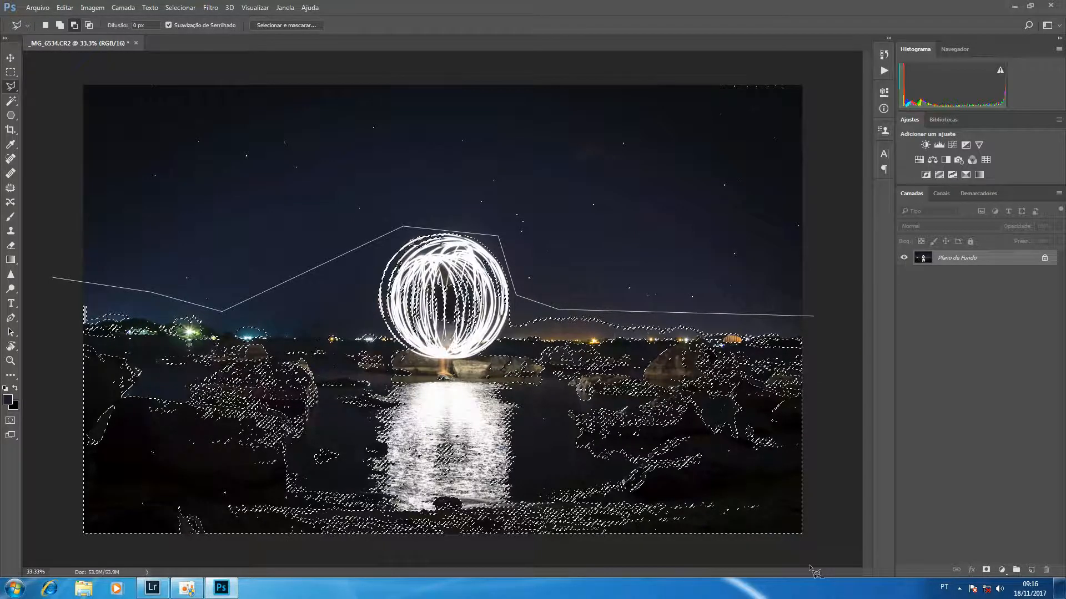
pyautogui.click(824, 544)
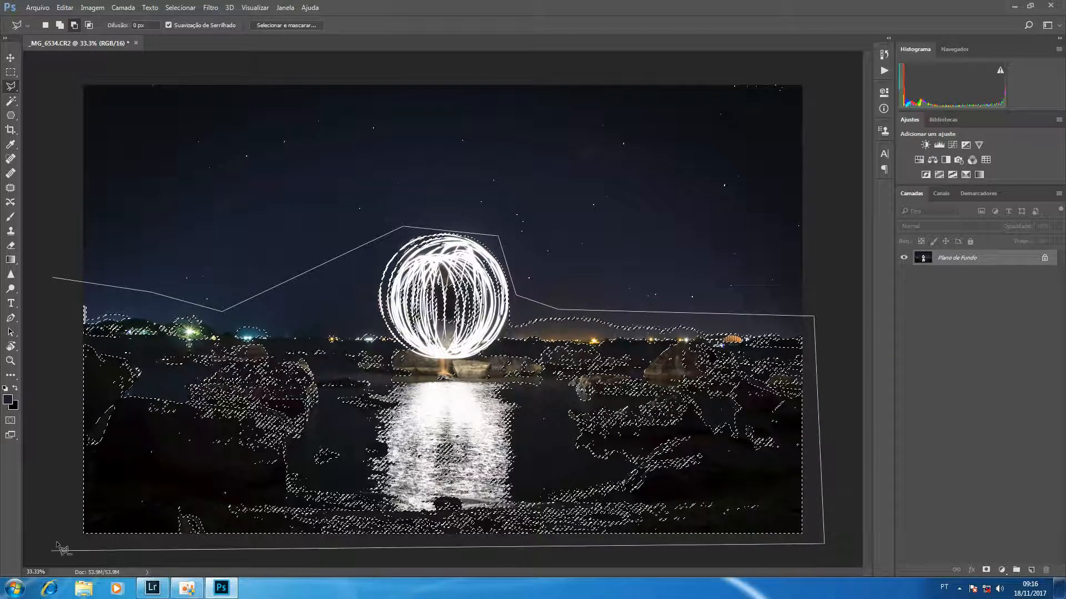
pyautogui.click(64, 538)
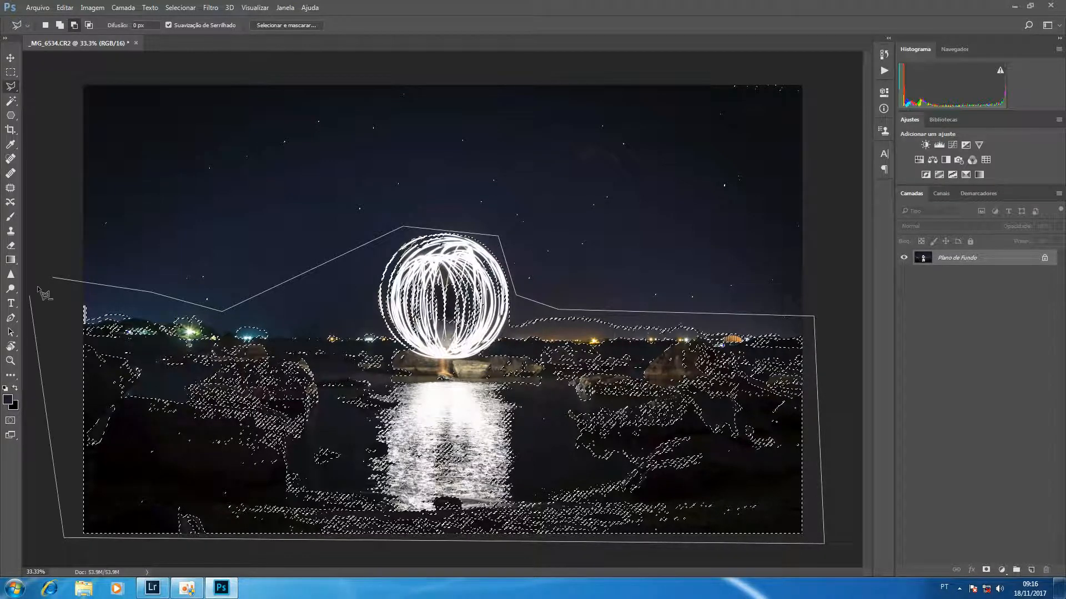
pyautogui.click(53, 278)
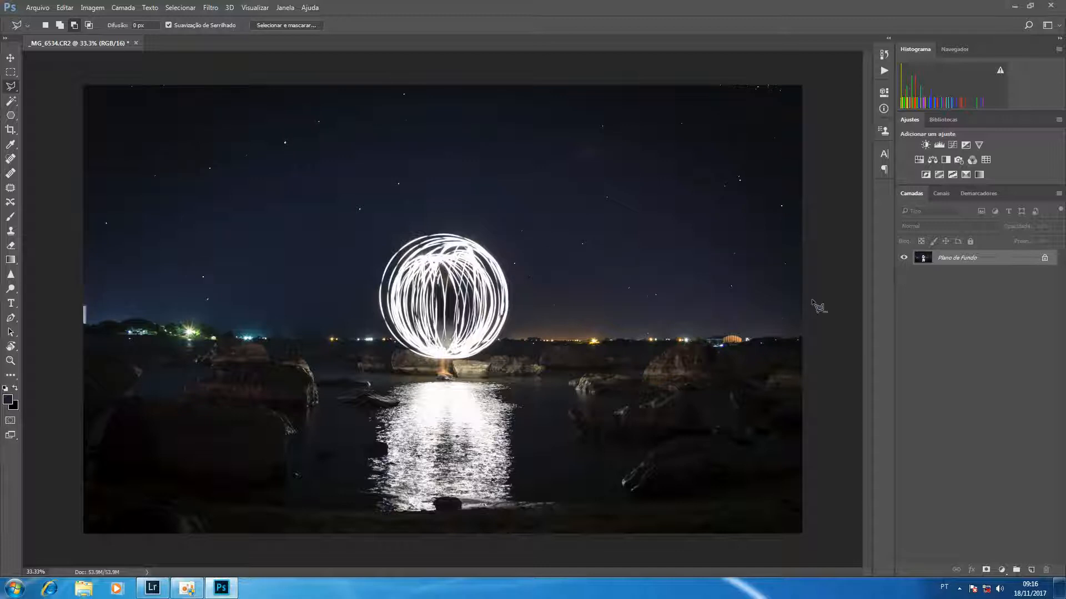
# Brighten the selected stars with a Levels (Níveis) adjustment layer, setting the white input level to 72, and compare it off and on
pyautogui.click(935, 144)
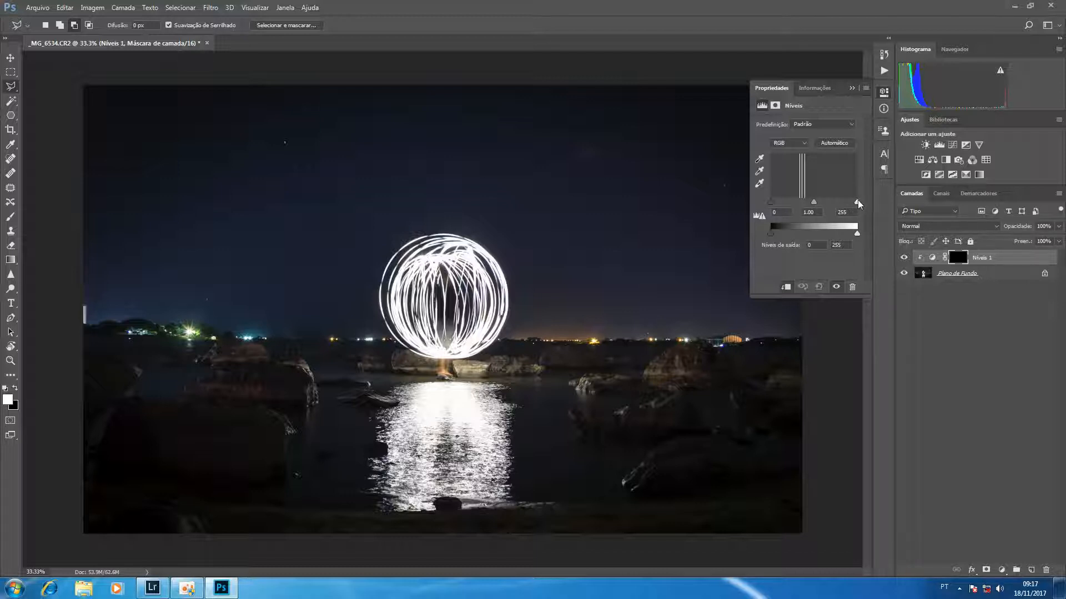
pyautogui.moveTo(857, 203); pyautogui.dragTo(795, 193)
pyautogui.click(904, 258)
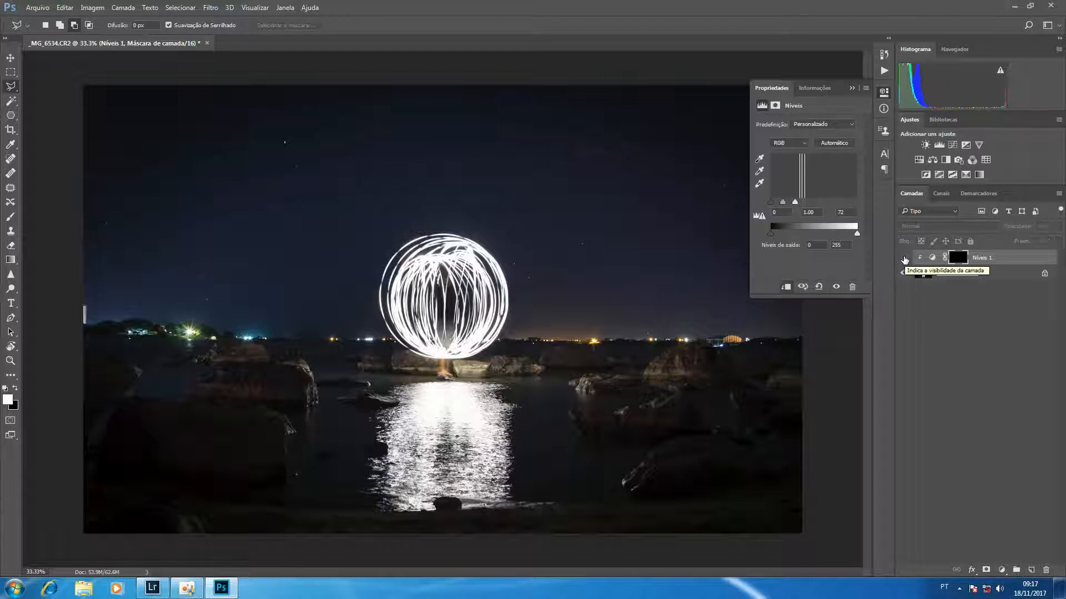
pyautogui.click(903, 258)
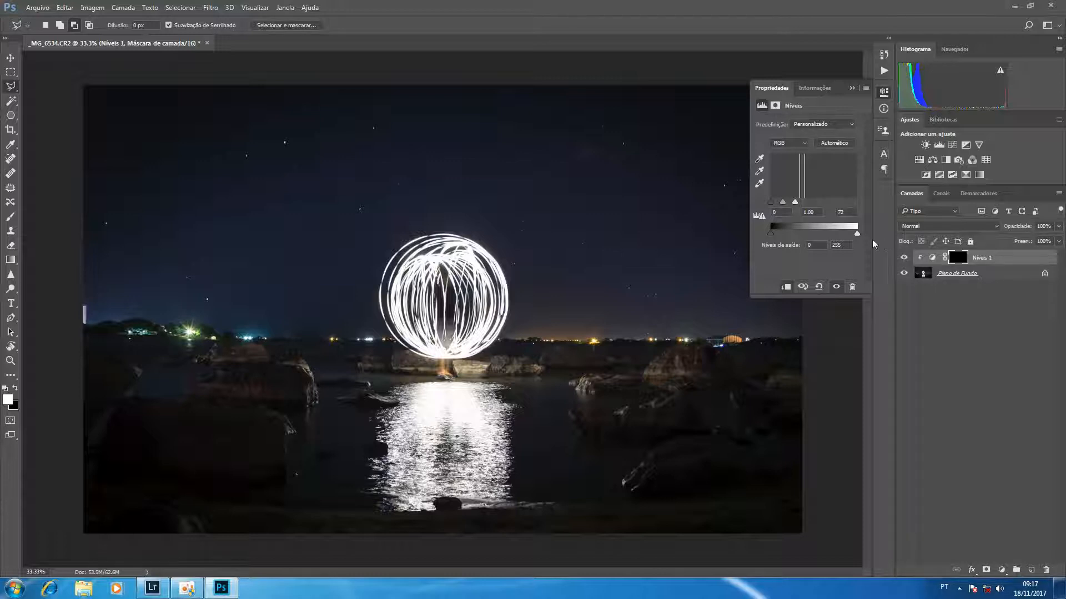
pyautogui.click(852, 89)
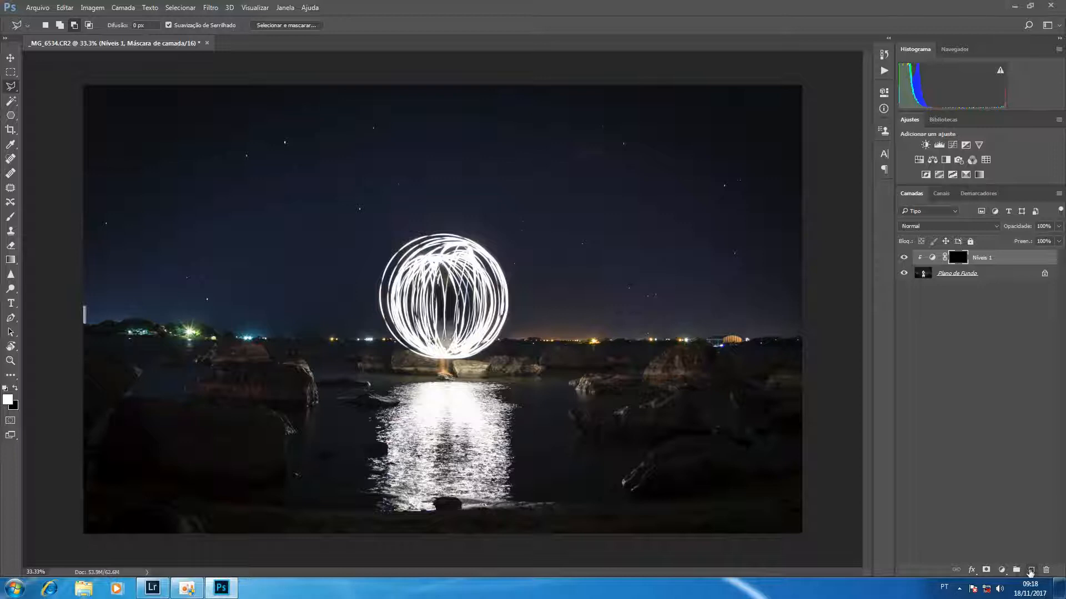
# Create a new layer filled with 50% gray (50% Cinza) and set its blend mode to Overlay (Sobrepor)
pyautogui.click(1030, 571)
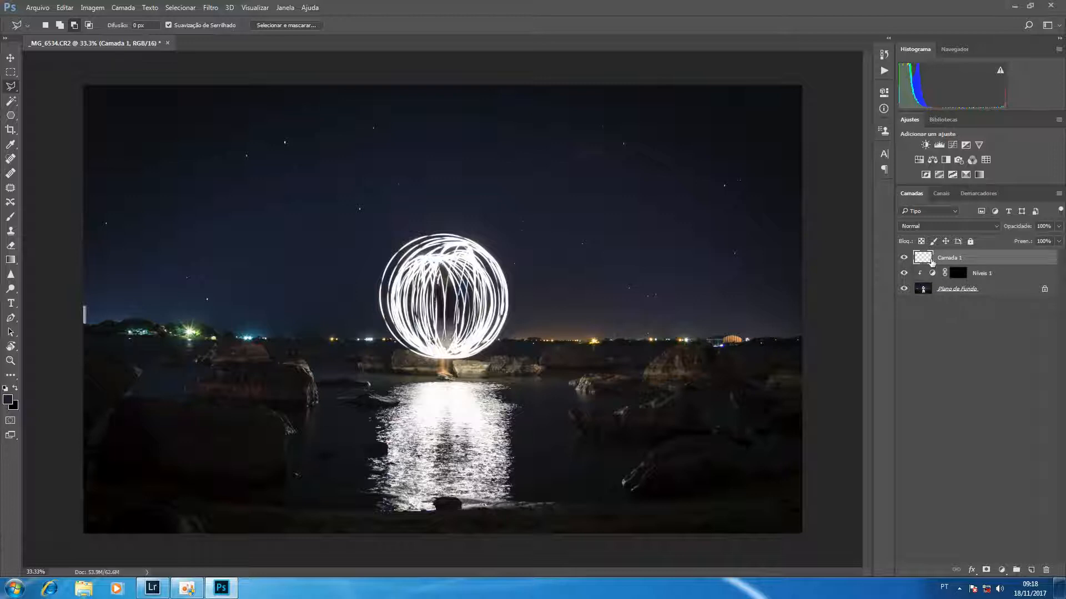
pyautogui.click(71, 9)
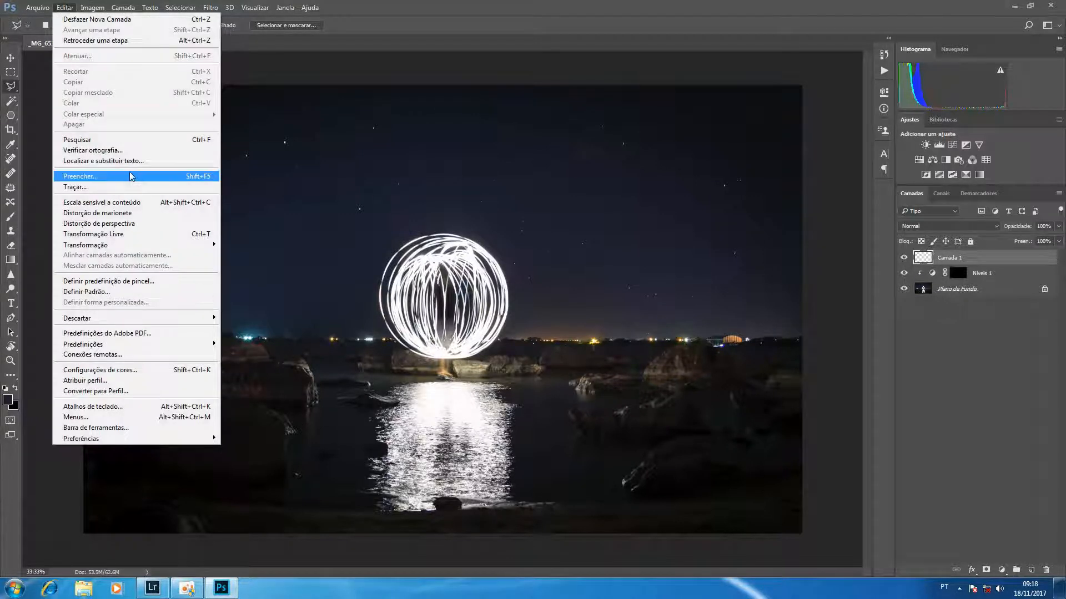
pyautogui.click(130, 176)
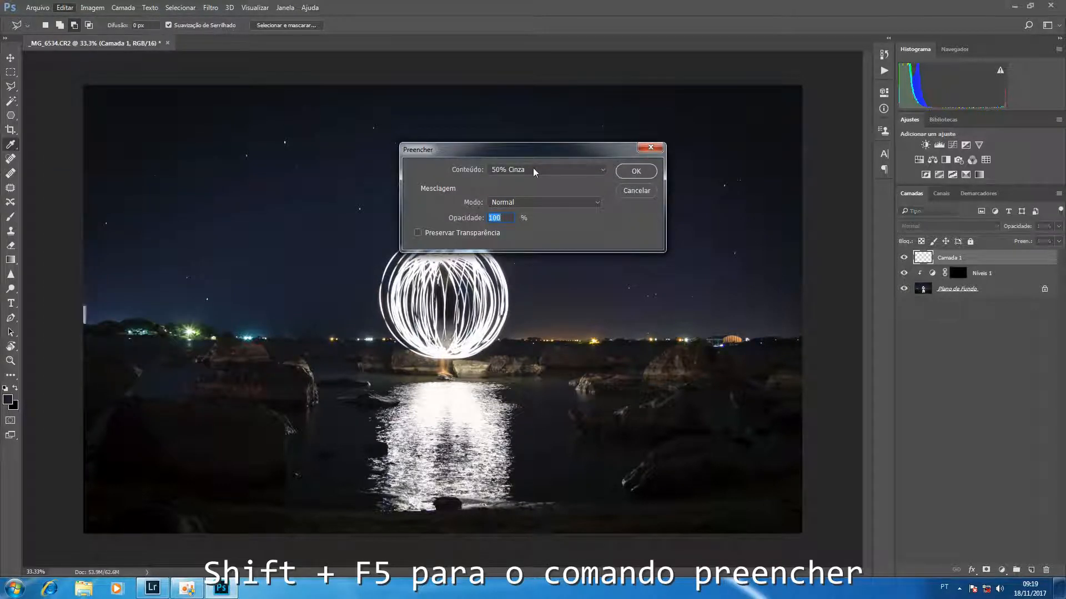
pyautogui.click(636, 171)
pyautogui.press('l')
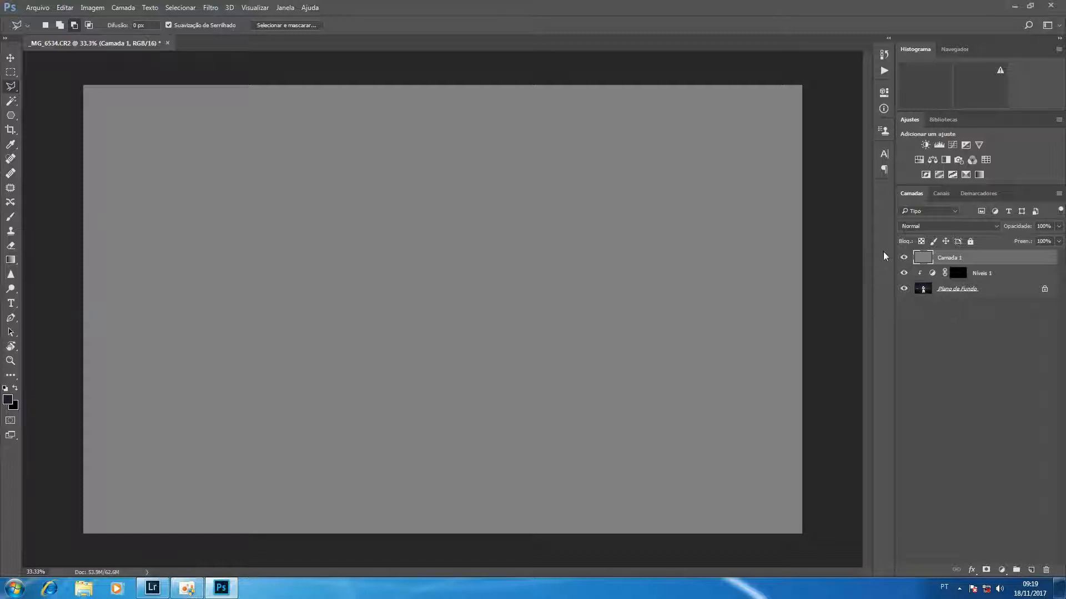
pyautogui.click(949, 226)
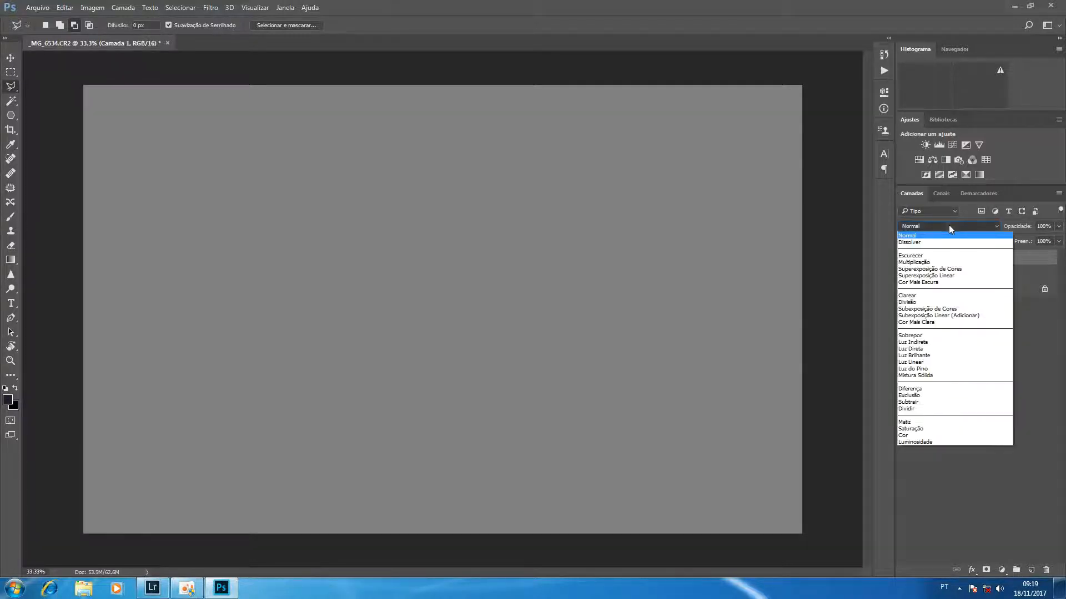
pyautogui.click(937, 336)
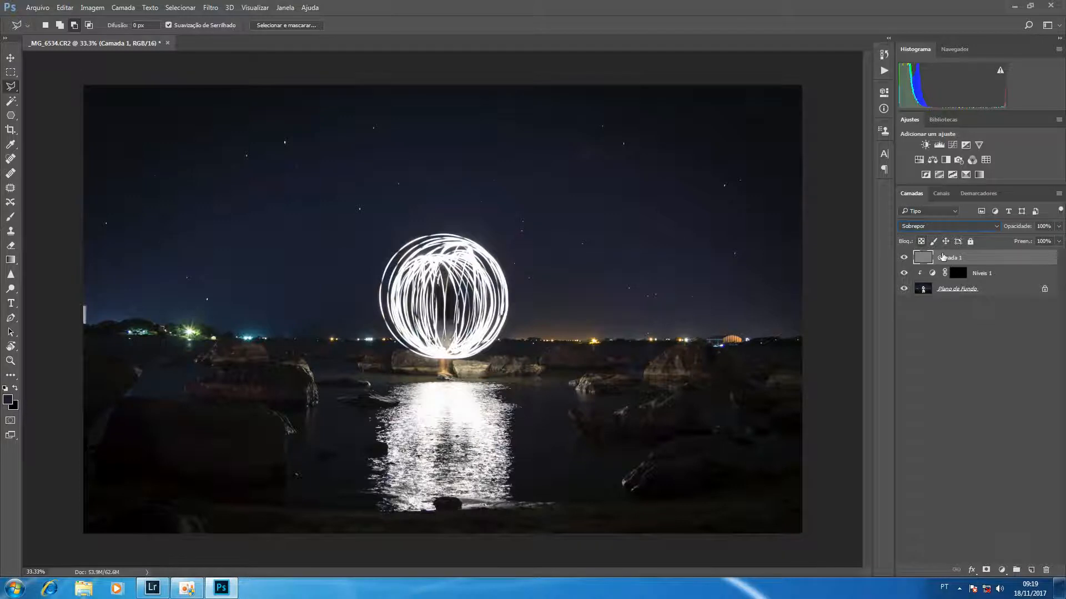
# Duplicate the gray overlay layer and name the upper copy Escurecer and the lower one Clarear
pyautogui.hotkey('ctrl', 'j')
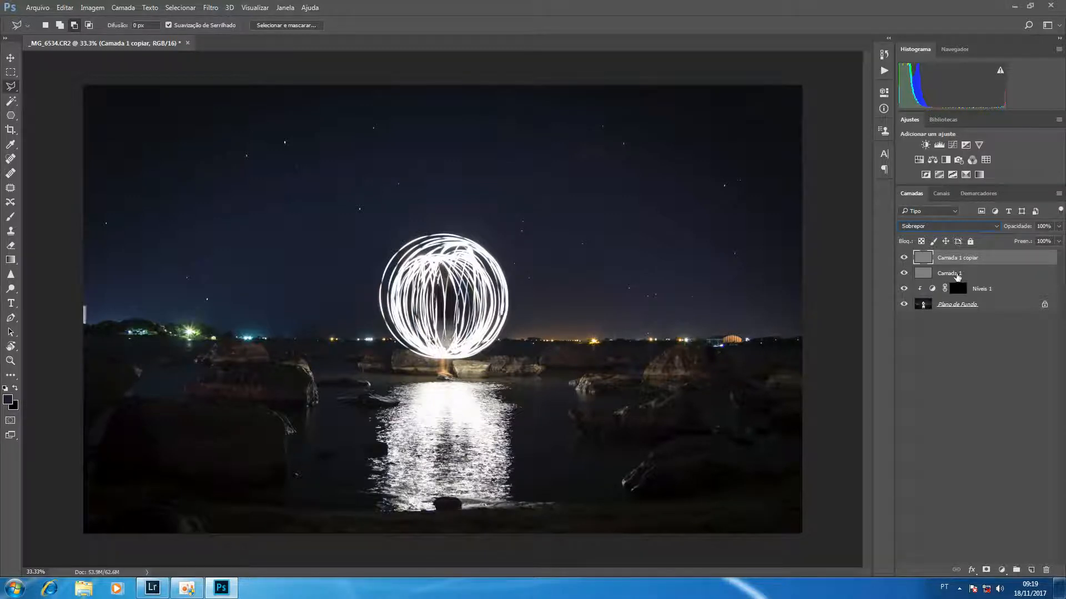
pyautogui.doubleClick(957, 273)
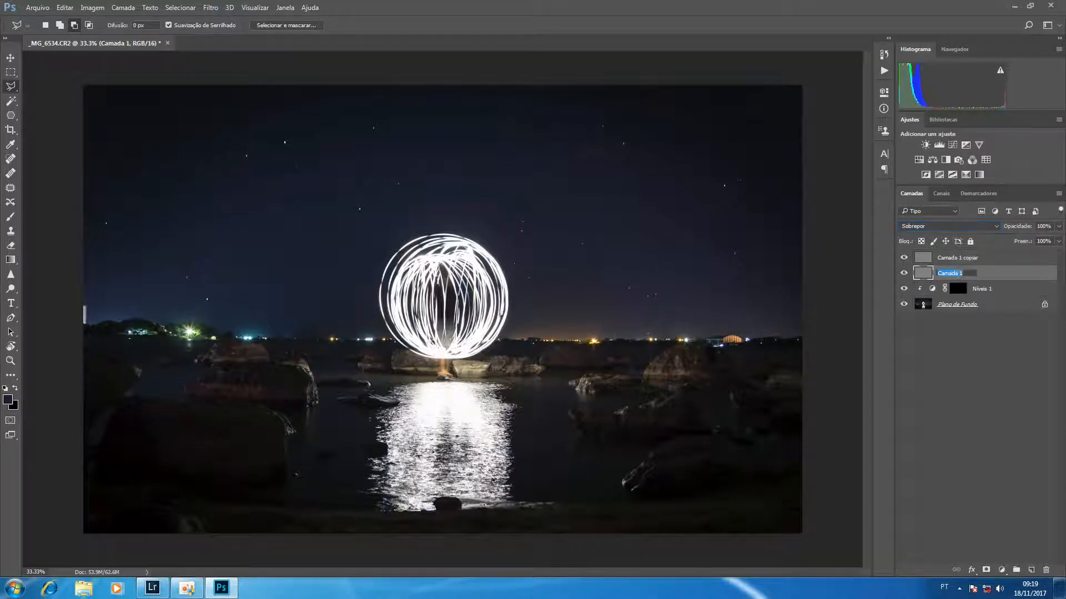
pyautogui.press('Return')
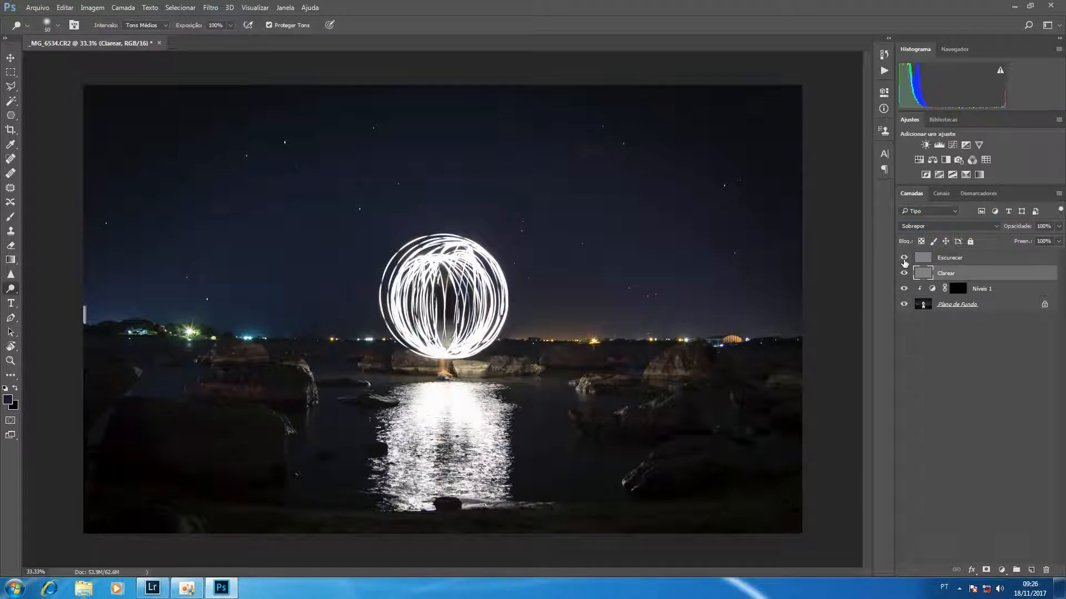
# Hide Escurecer, lighten the rocks on the Clarear layer with the Dodge tool (Subexposição), and compare the layer off and on
pyautogui.click(904, 258)
pyautogui.rightClick(11, 291)
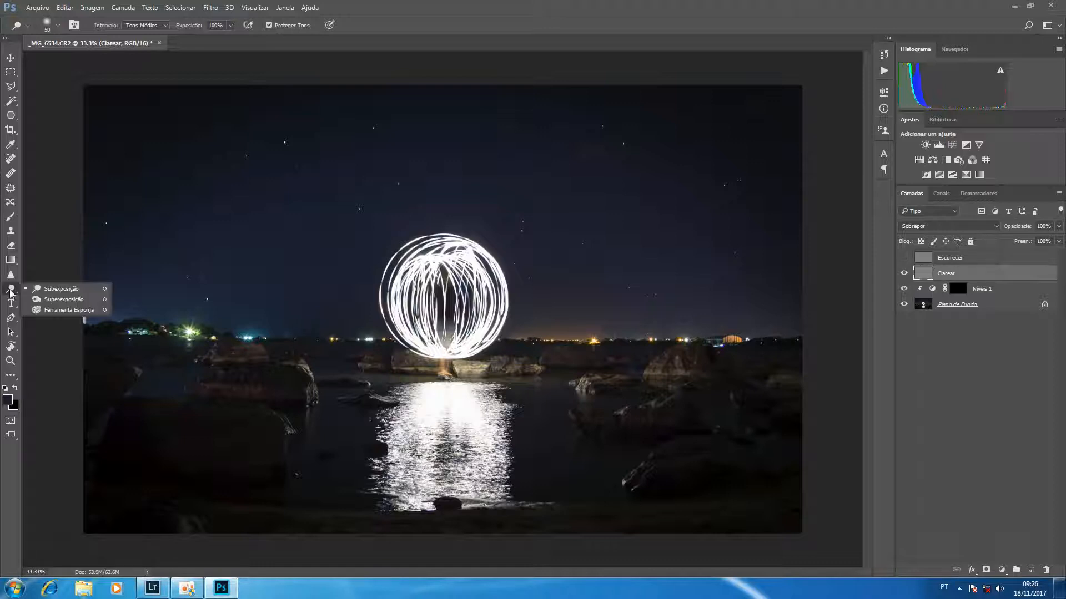
pyautogui.click(55, 289)
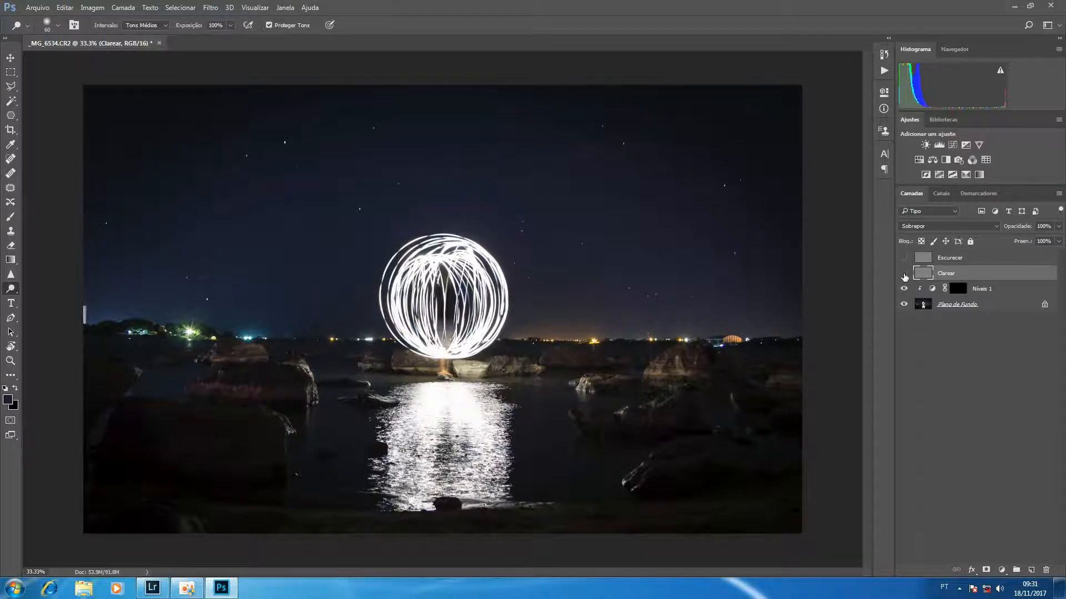
pyautogui.click(904, 274)
pyautogui.click(903, 273)
# Show the Escurecer layer and darken the shadows around the rocks on it with the Burn tool (Superexposição) at 50% exposure
pyautogui.click(903, 258)
pyautogui.click(924, 258)
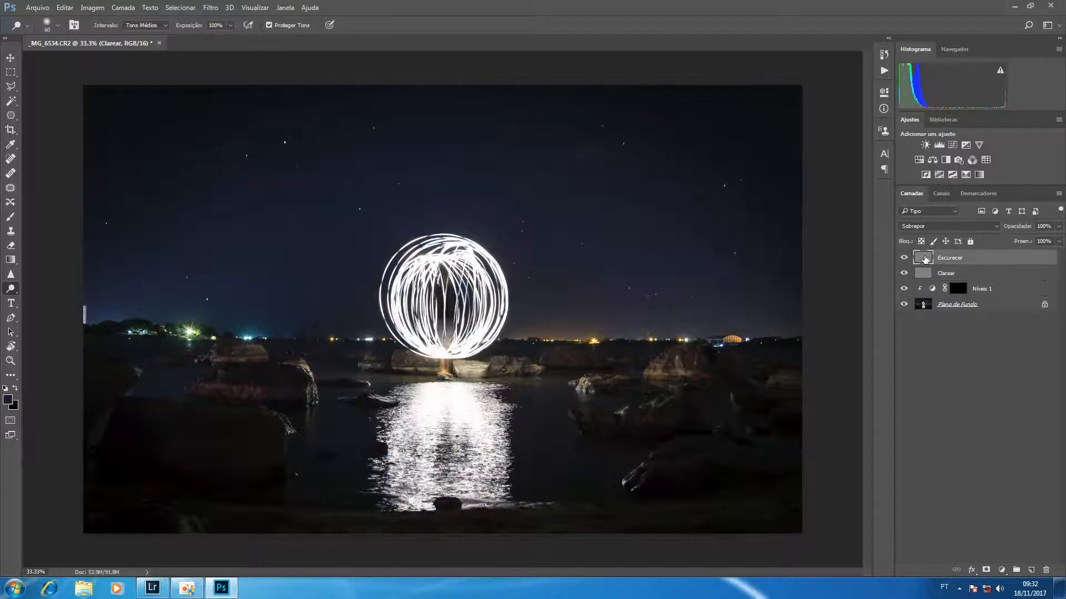
pyautogui.rightClick(14, 293)
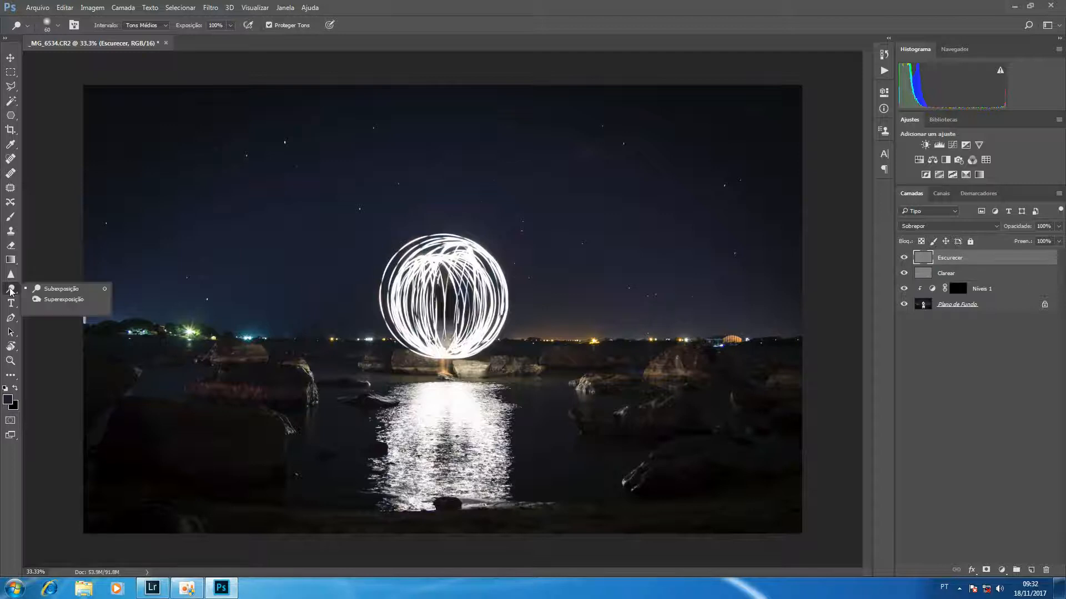
pyautogui.click(50, 300)
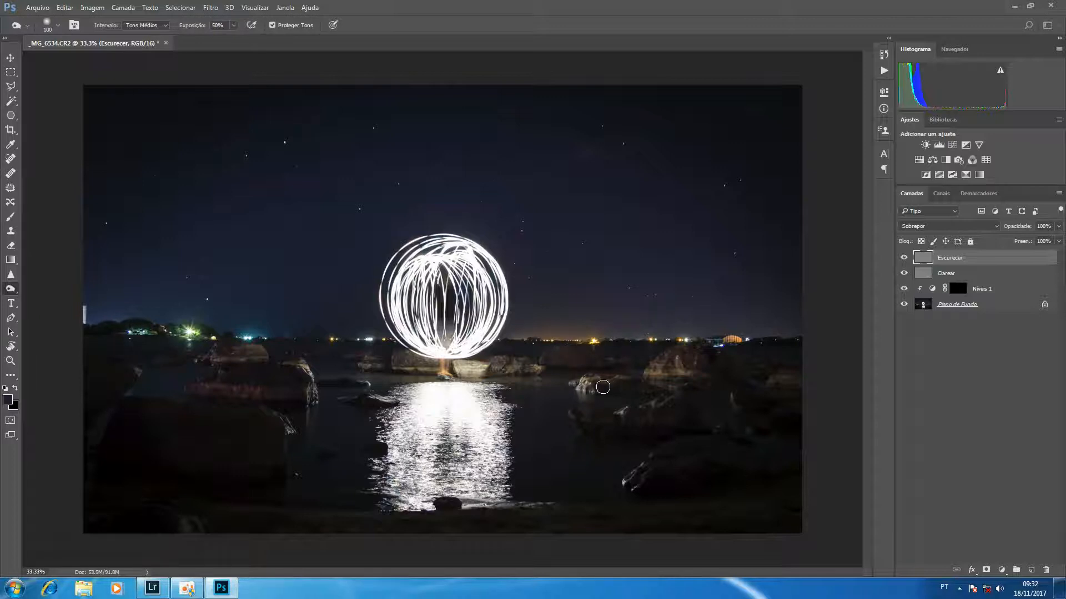
pyautogui.moveTo(606, 389); pyautogui.dragTo(631, 386)
pyautogui.moveTo(294, 377); pyautogui.dragTo(261, 405)
pyautogui.click(949, 423)
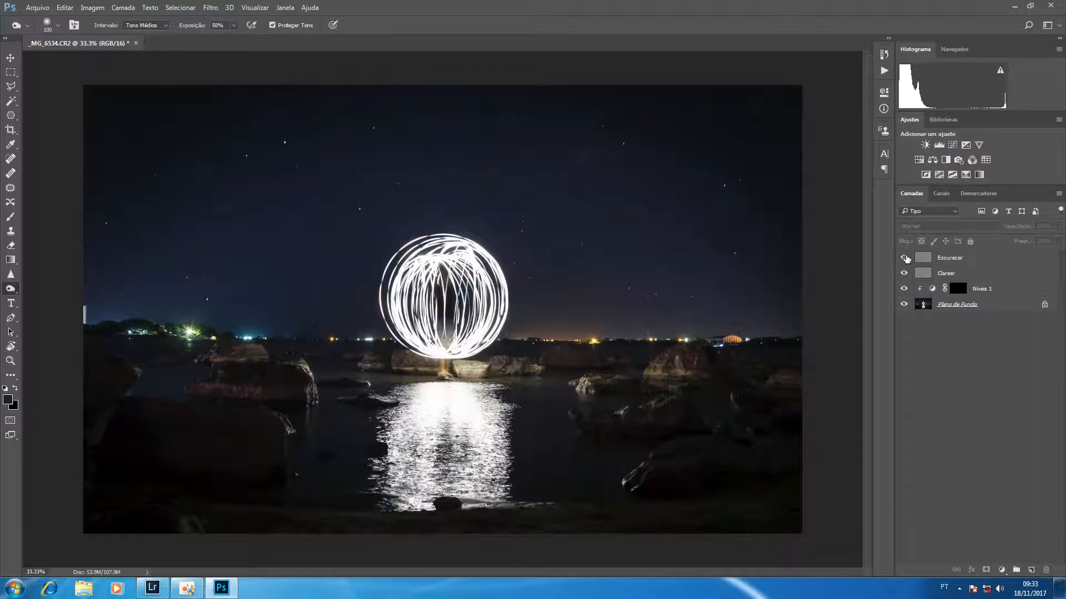
# Group the Escurecer and Clarear layers, name the group D&B, and compare the image with the group off and on
pyautogui.click(992, 260)
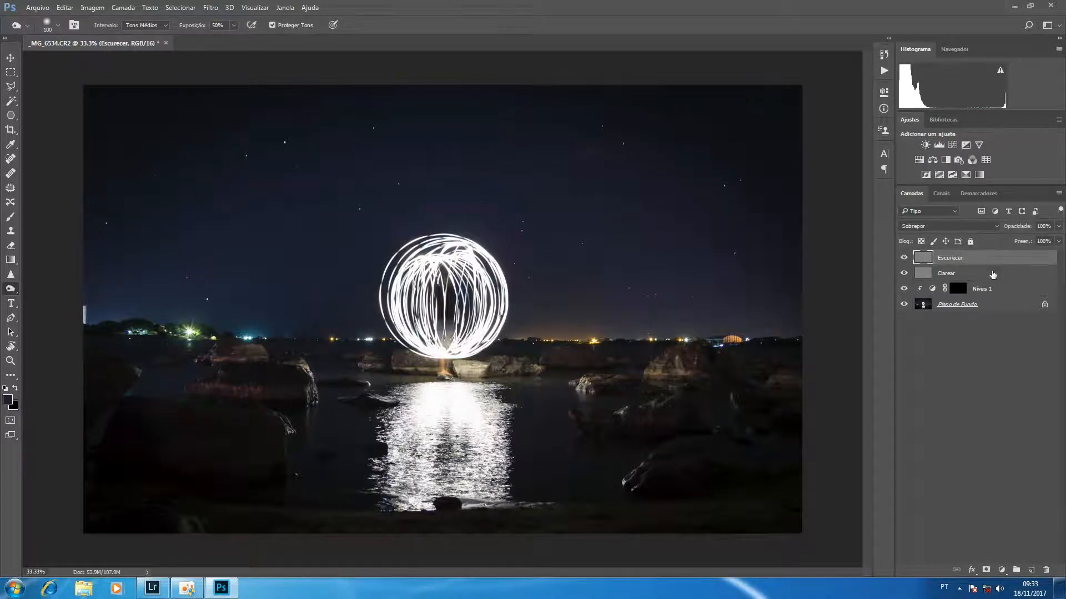
pyautogui.keyDown('shift'); pyautogui.click(992, 274); pyautogui.keyUp('shift')
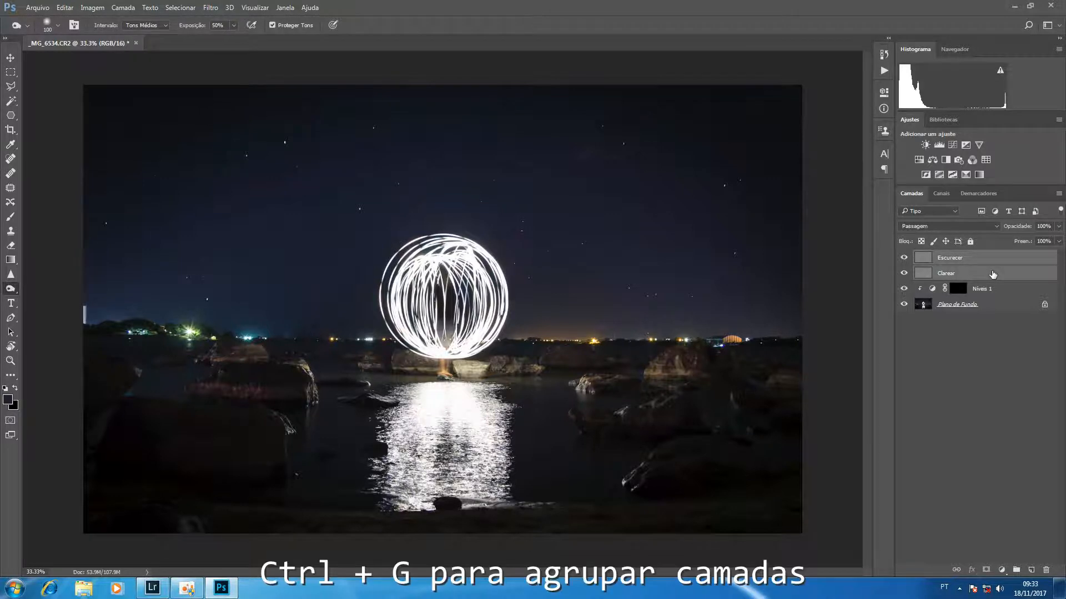
pyautogui.hotkey('ctrl', 'g')
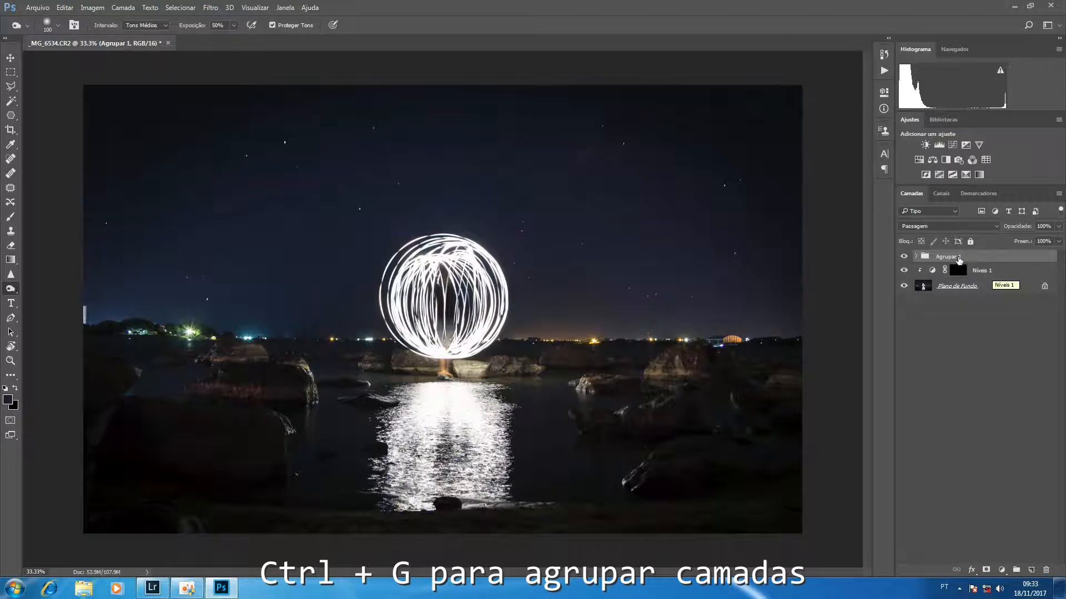
pyautogui.doubleClick(959, 258)
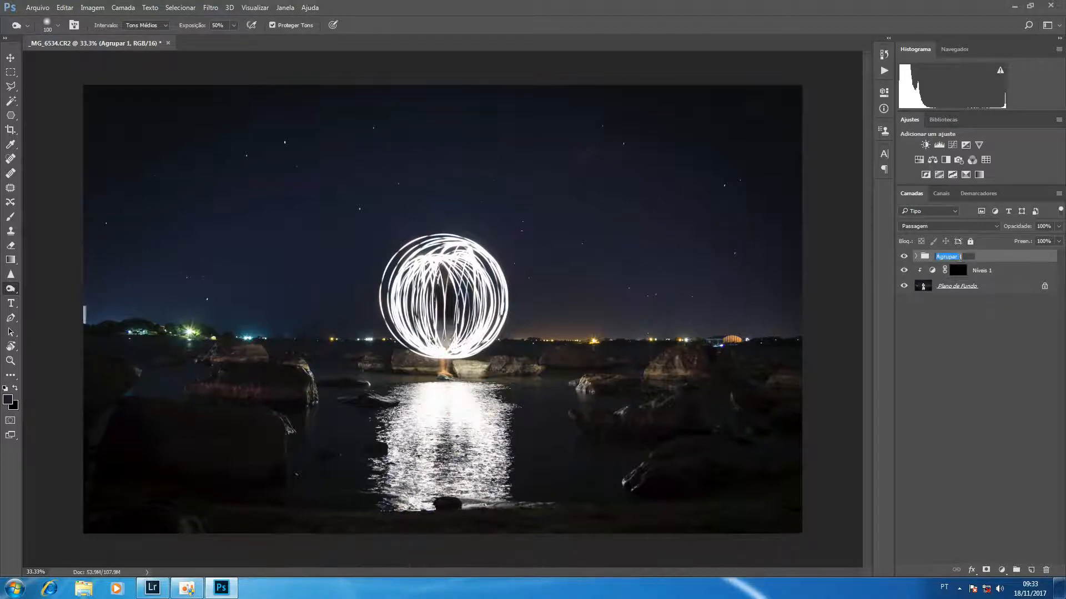
pyautogui.write('D&B')
pyautogui.press('Return')
pyautogui.click(904, 257)
pyautogui.click(903, 257)
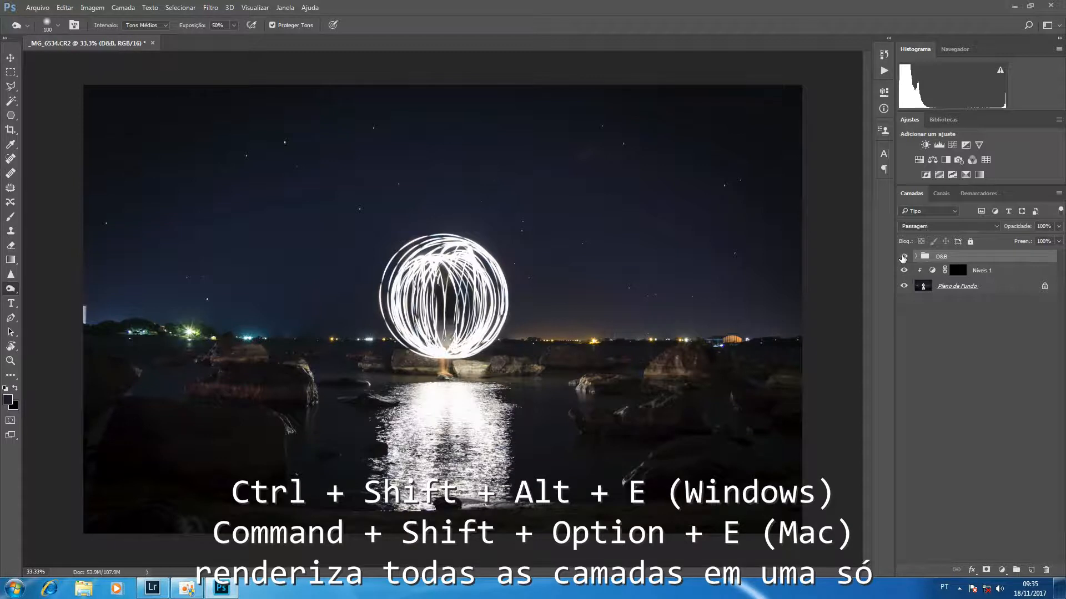
# Stamp all visible layers into a new layer on top and hide the D&B group and the Níveis 1 layer
pyautogui.hotkey('ctrl', 'shift', 'alt', 'e')
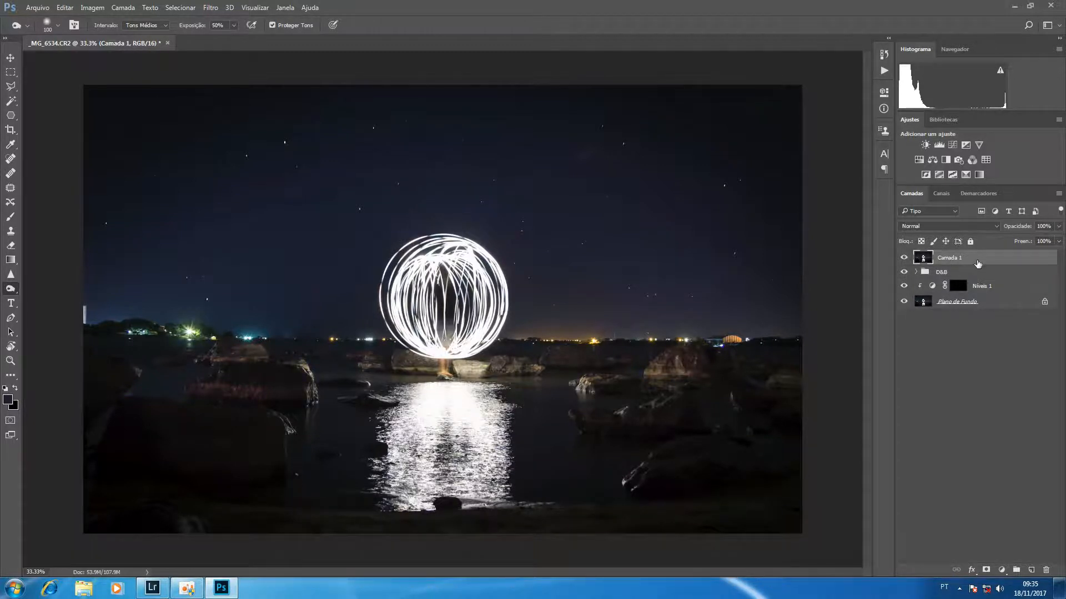
pyautogui.click(905, 273)
# Open the merged layer in the Analog Efex Pro 2 filter of Nik Collection with only the film type tool (Tipo de filme)
pyautogui.click(212, 8)
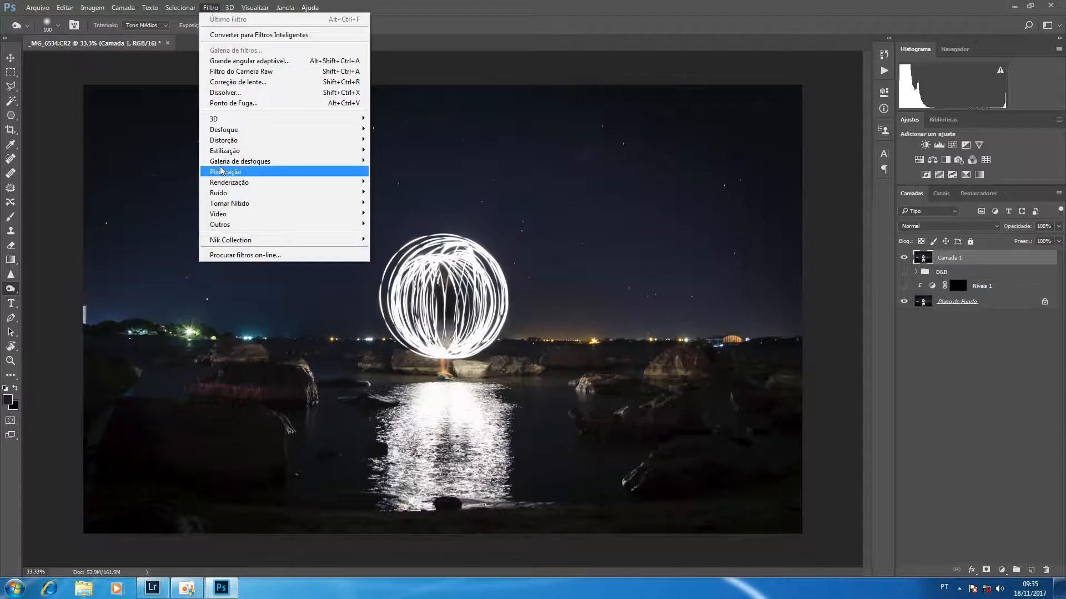
pyautogui.moveTo(294, 248)
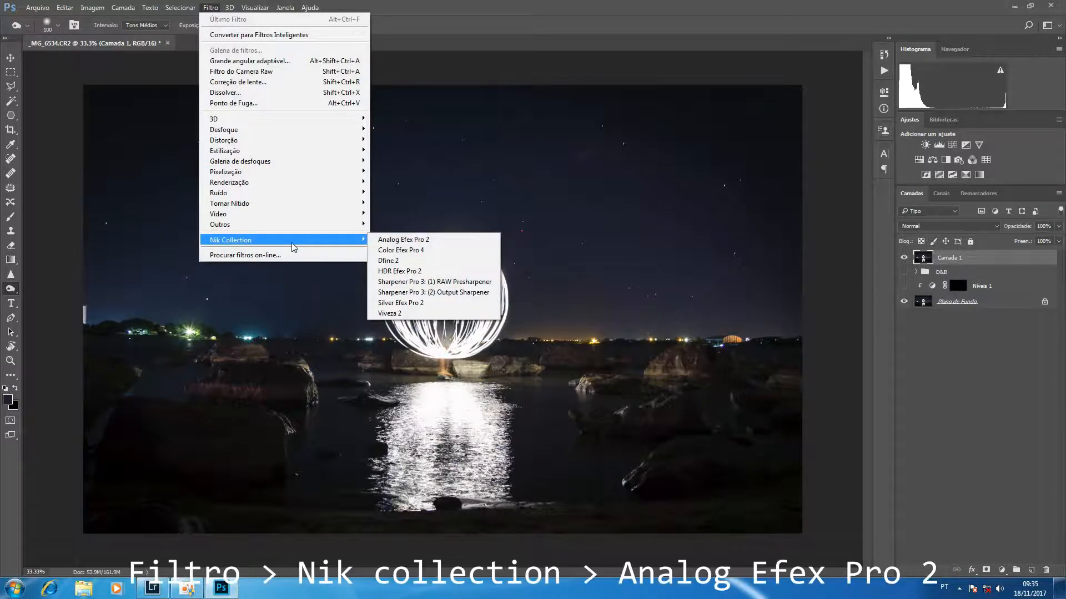
pyautogui.click(394, 242)
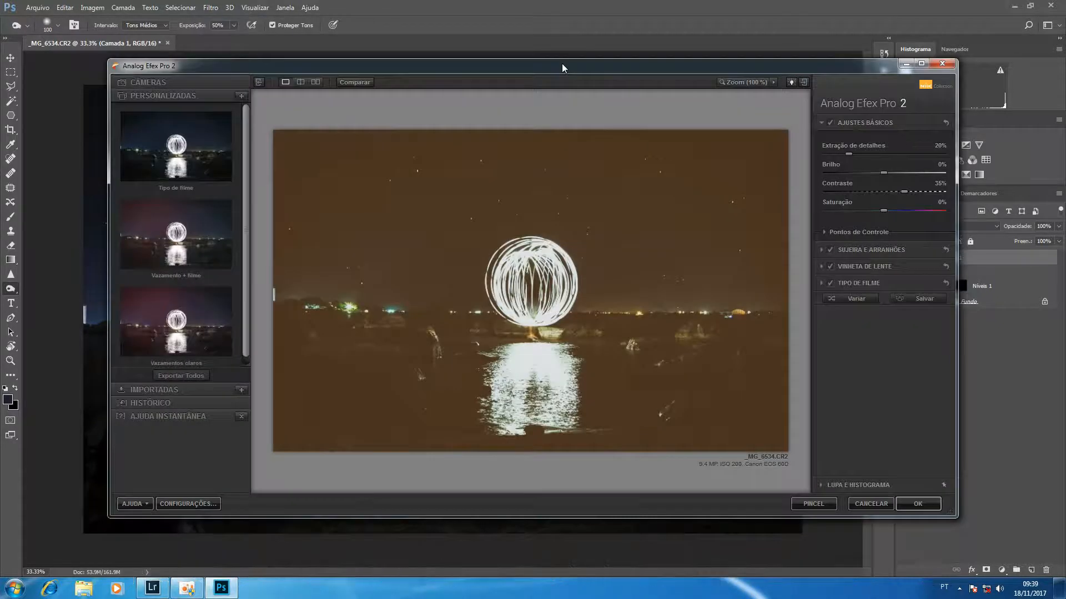
pyautogui.click(195, 85)
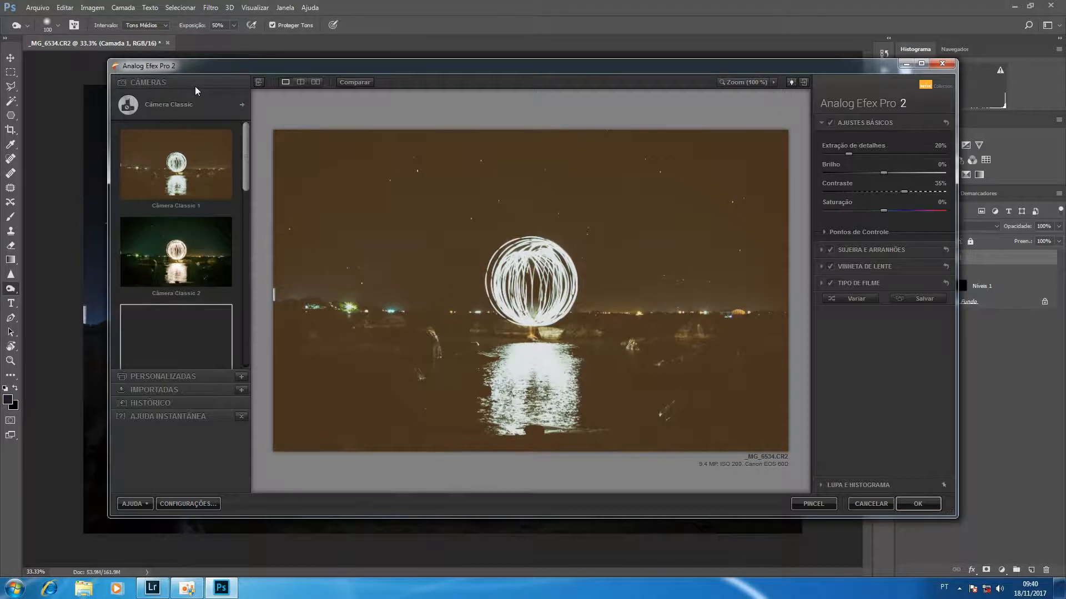
pyautogui.click(240, 104)
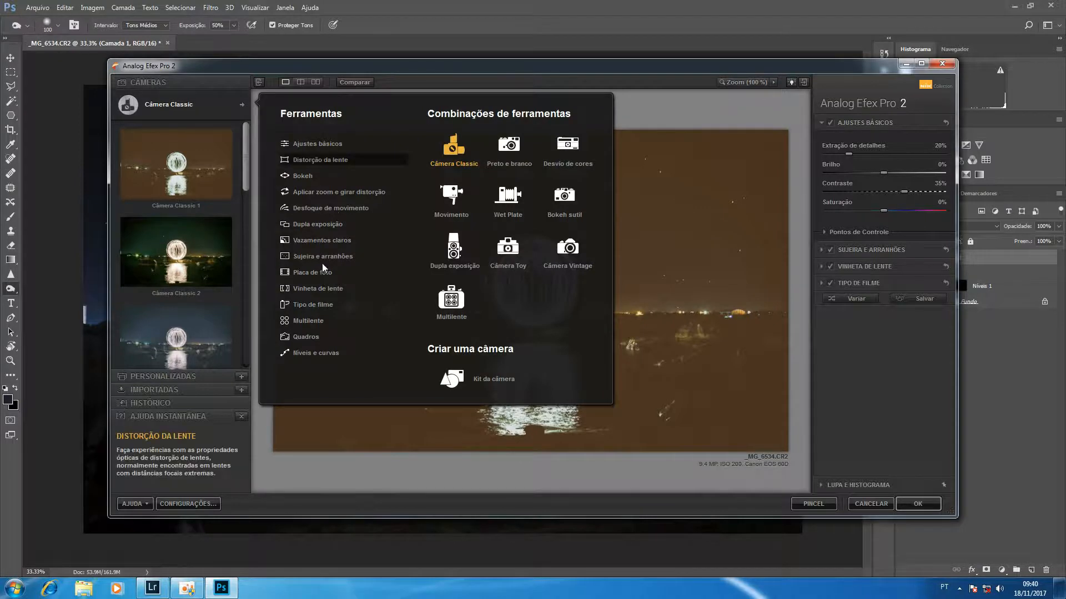
pyautogui.click(321, 304)
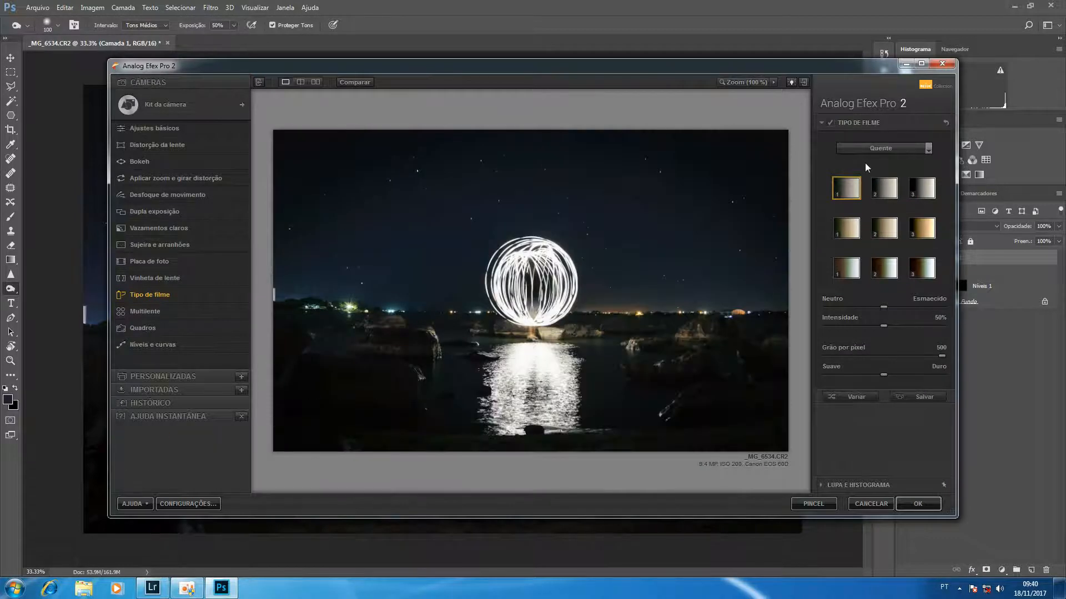
# Apply the third neutral film of the Quente category with Intensidade 41% and Grão por pixel 440
pyautogui.click(891, 146)
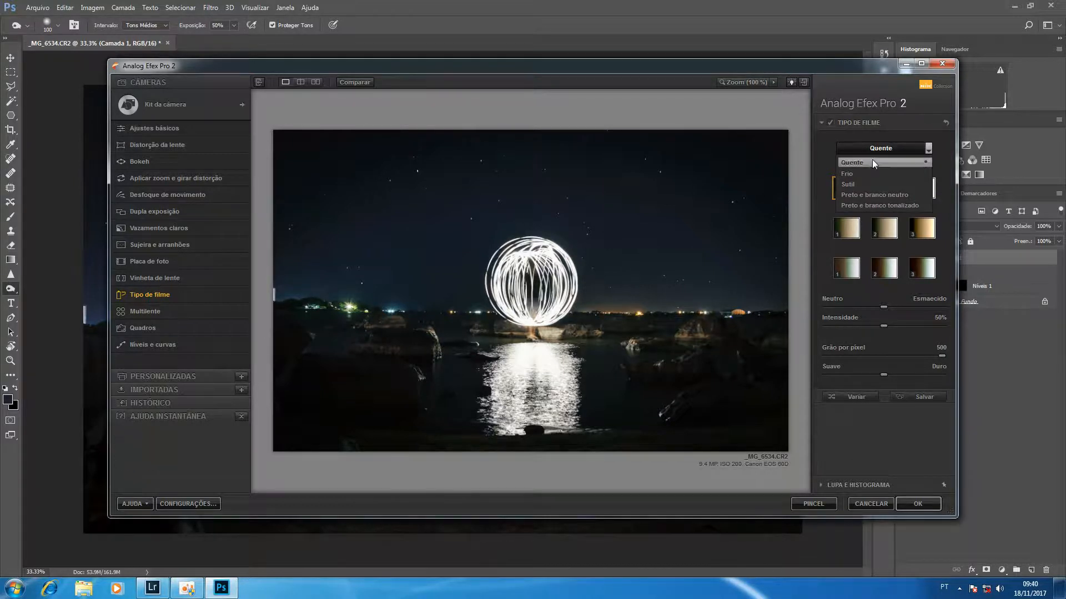
pyautogui.click(874, 163)
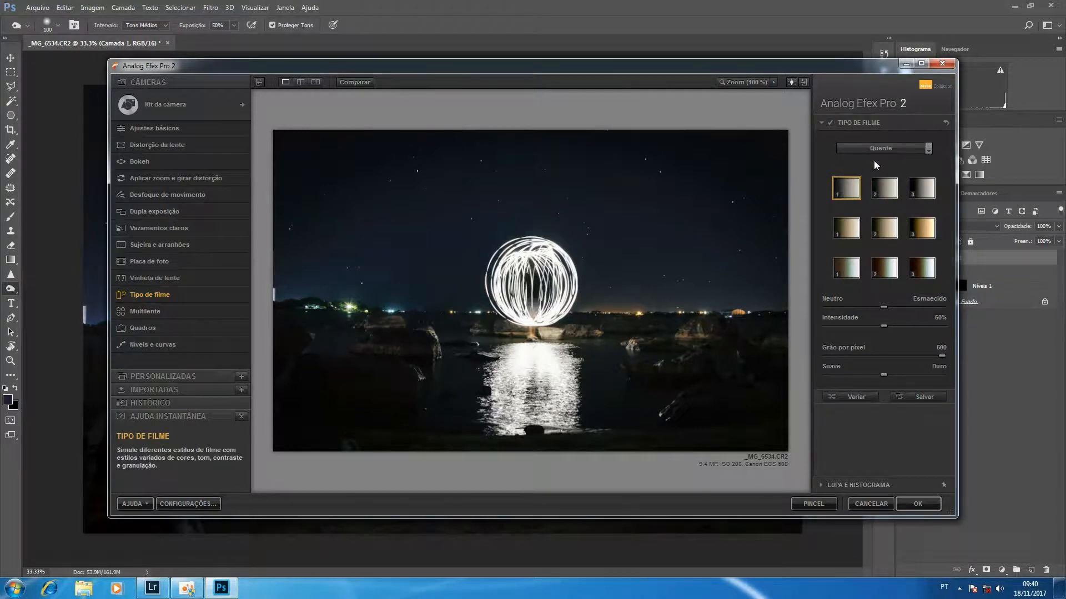
pyautogui.click(880, 191)
pyautogui.click(925, 198)
pyautogui.click(825, 325)
pyautogui.click(874, 326)
pyautogui.click(831, 123)
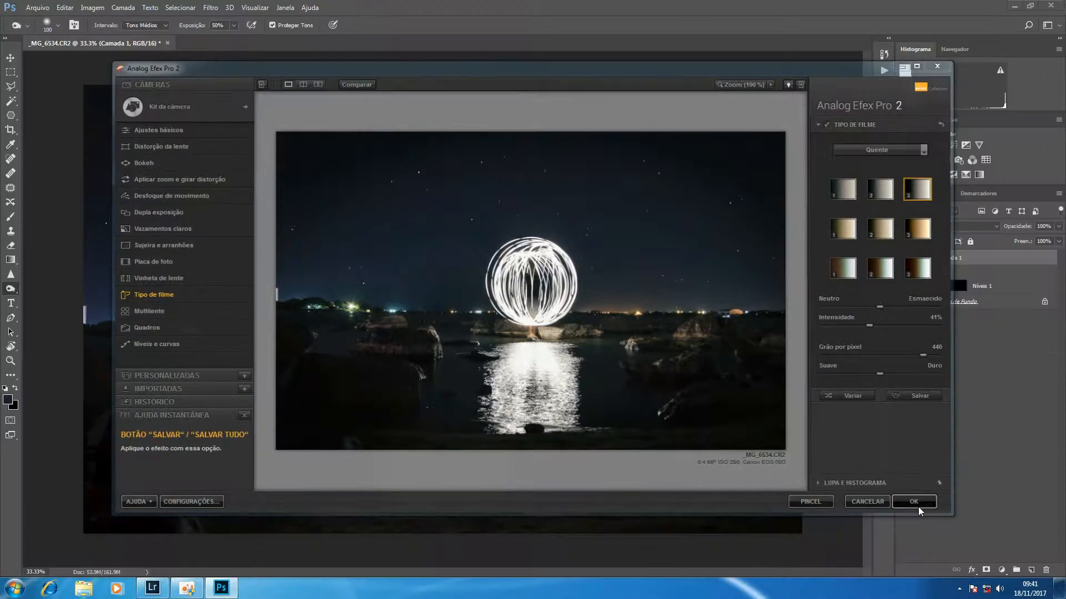
pyautogui.click(916, 505)
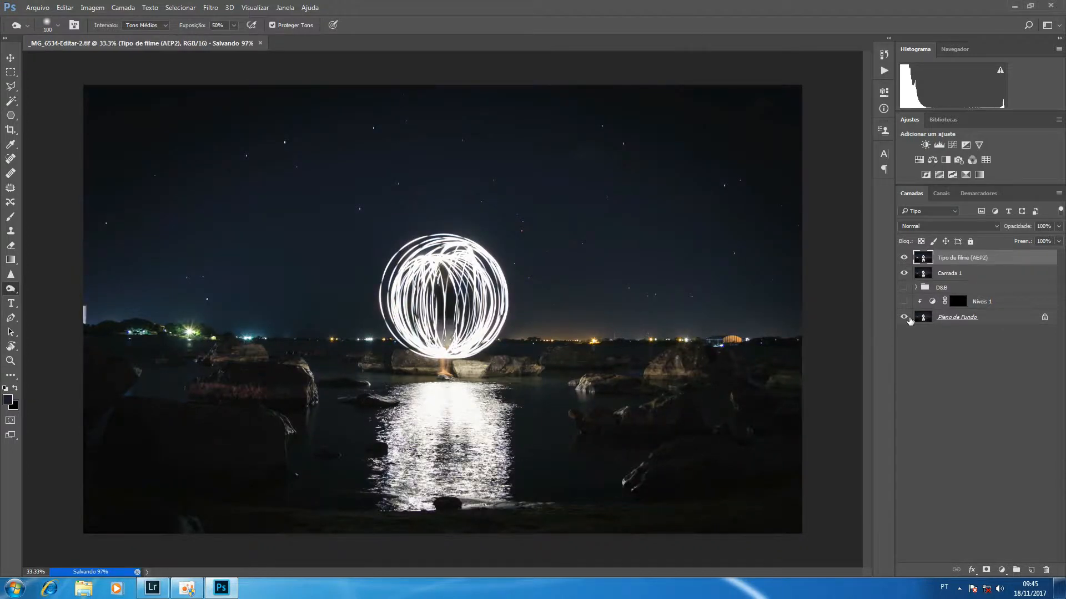
# Compare the finished edit with the original background layer, and view the original _MG_6534.CR2 full screen in Lightroom
pyautogui.keyDown('alt'); pyautogui.click(904, 318); pyautogui.keyUp('alt')
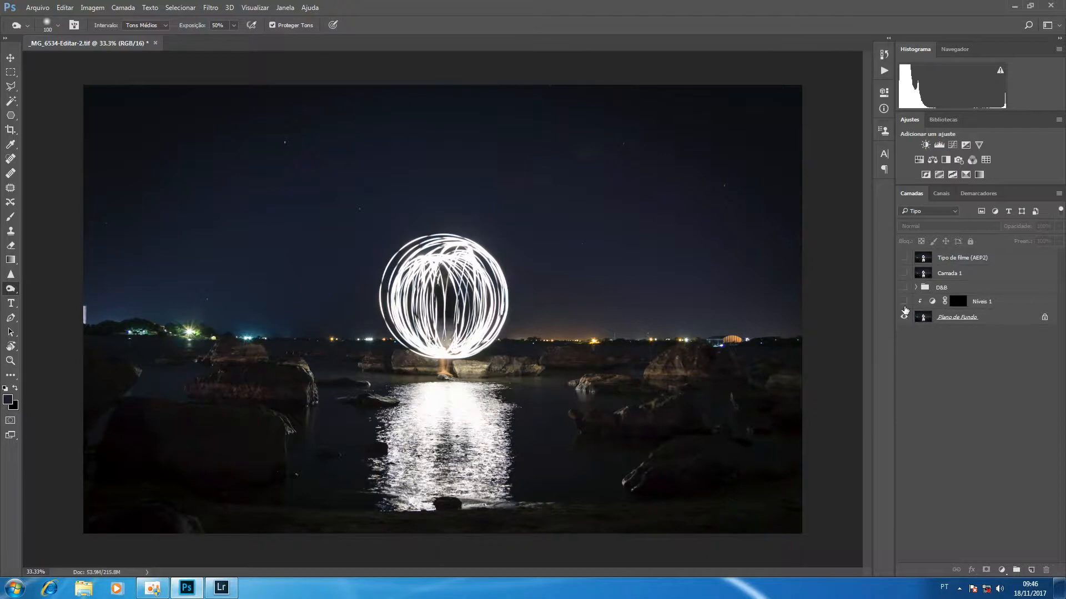
pyautogui.click(904, 259)
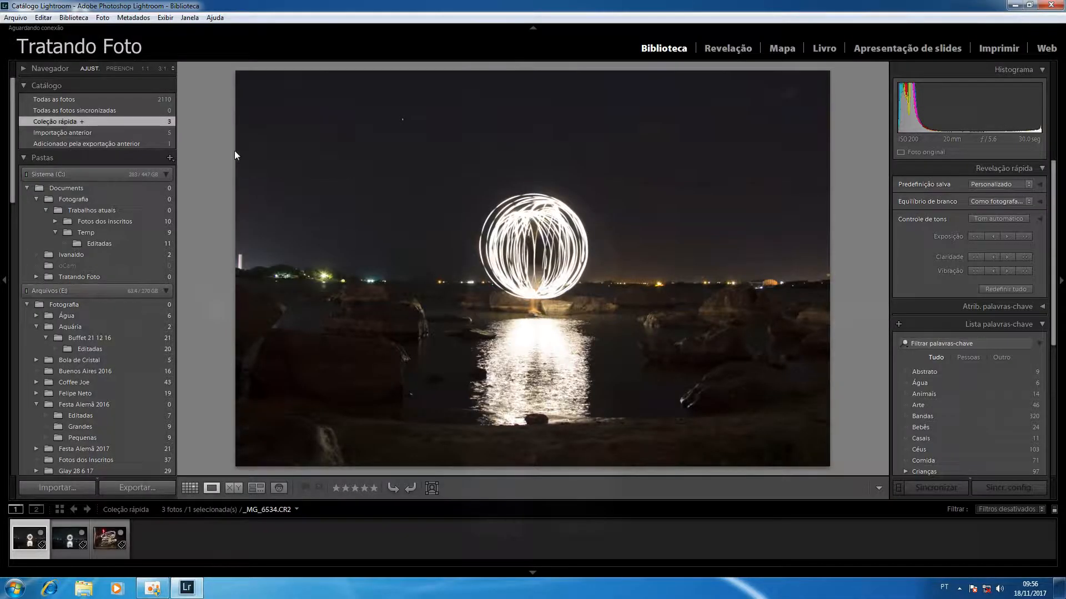
pyautogui.press('f')
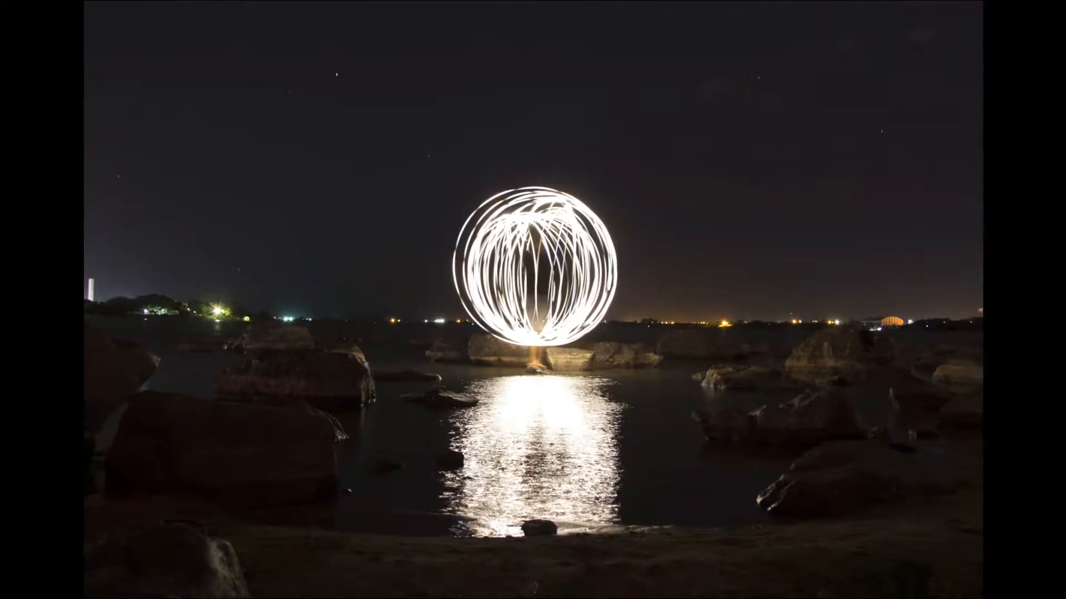